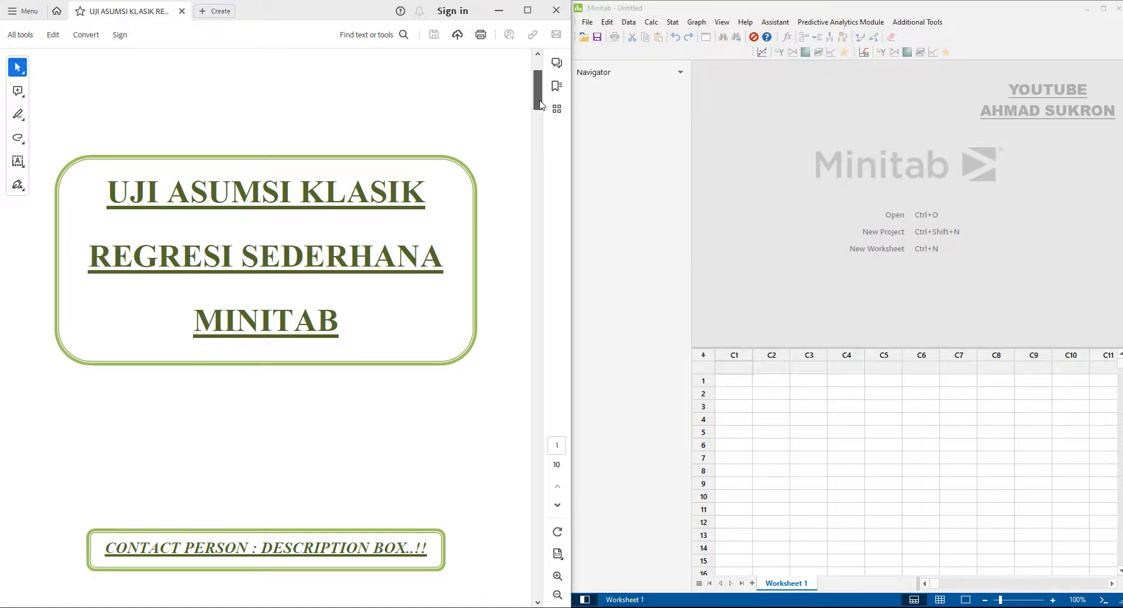
Read the guide's pages on the basic concepts of simple regression and the list of classical assumption tests
left_click_drag(541, 105, 543, 151)
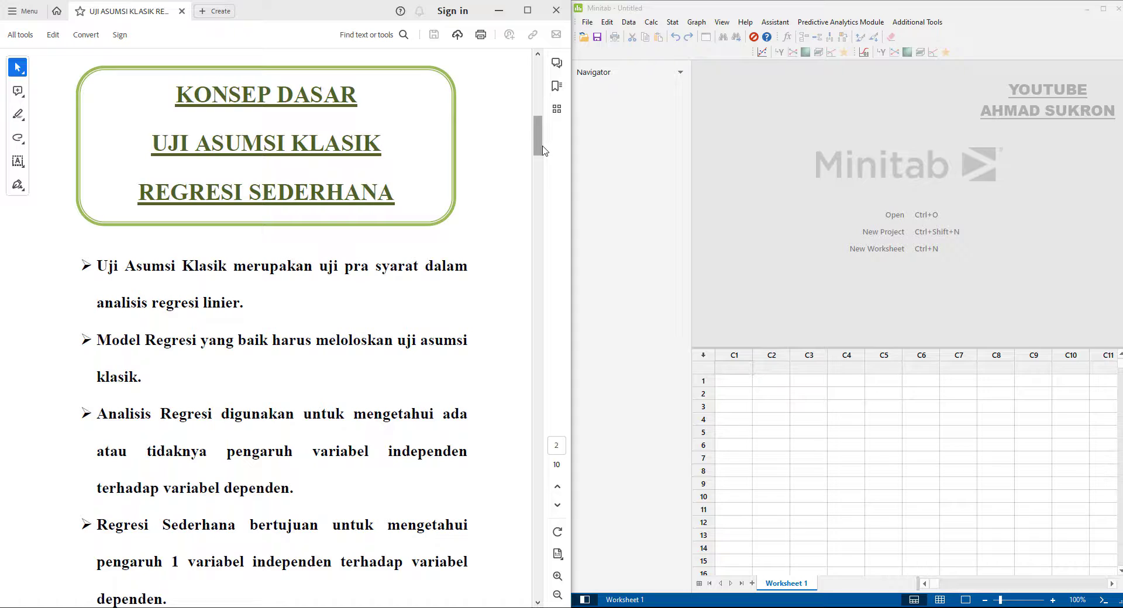
left_click_drag(538, 152, 538, 159)
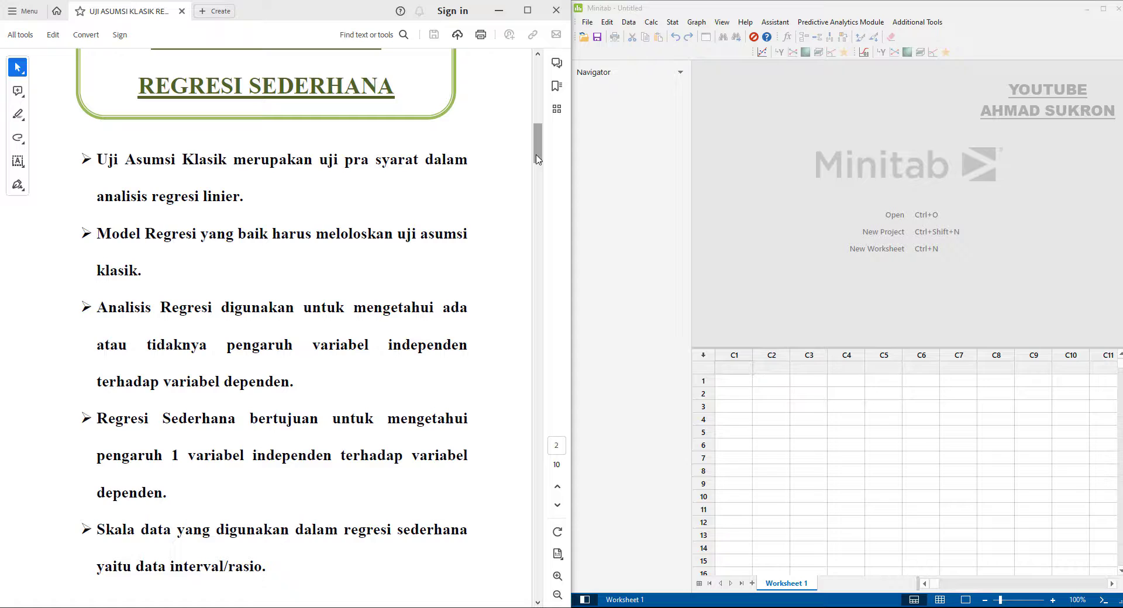
left_click_drag(538, 159, 529, 205)
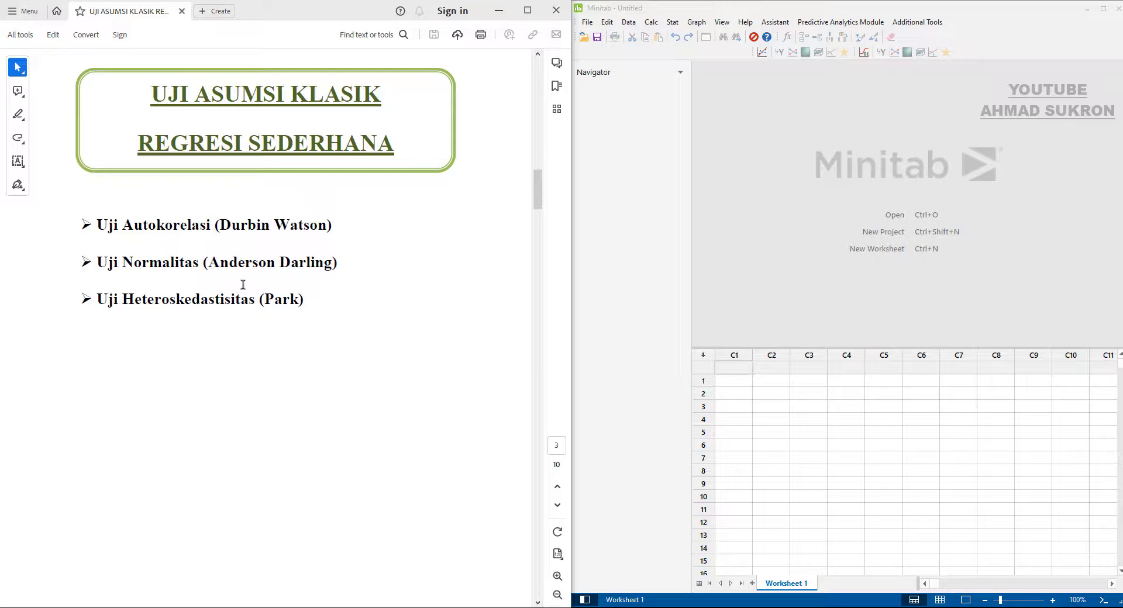
scroll(334, 338, "up", 1)
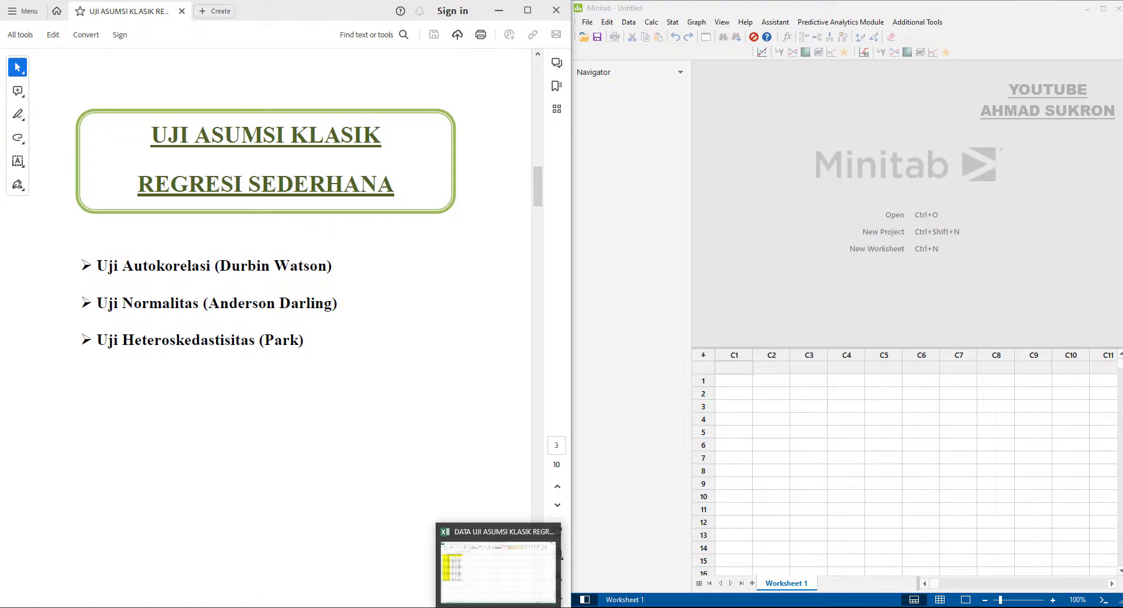
Switch to the Excel data workbook and copy the Y and X columns with their headers, C2:D22
left_click(501, 600)
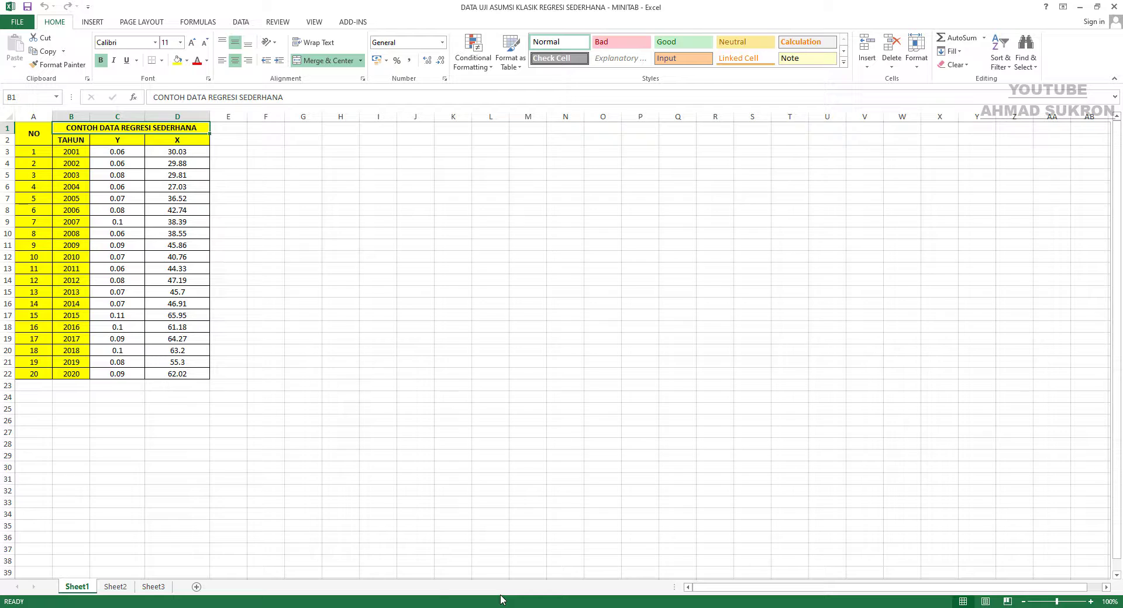
left_click_drag(76, 154, 75, 374)
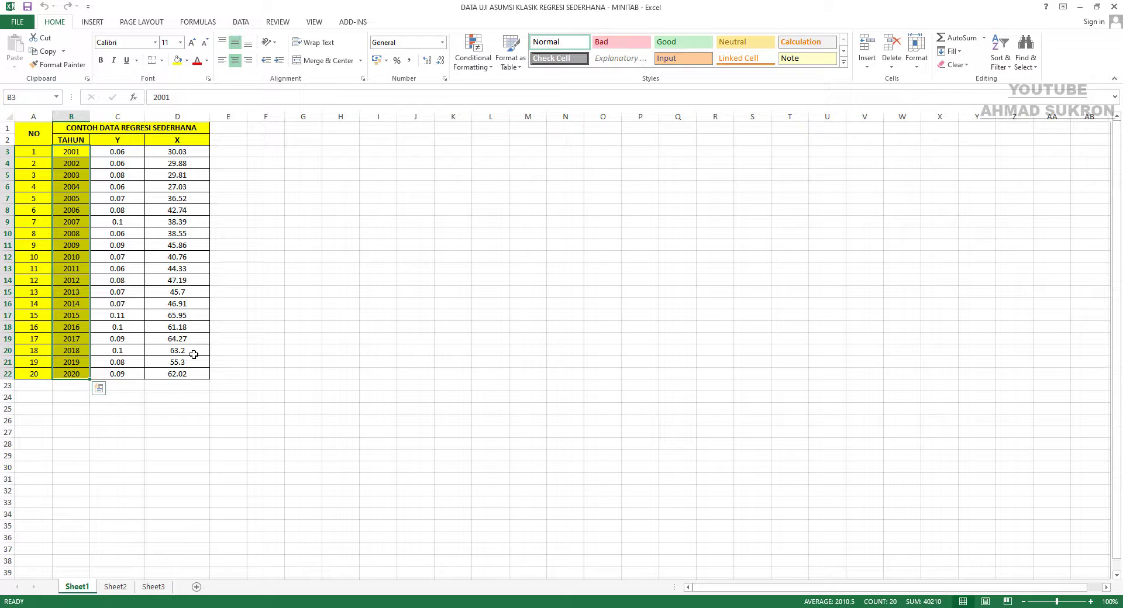
left_click(75, 373)
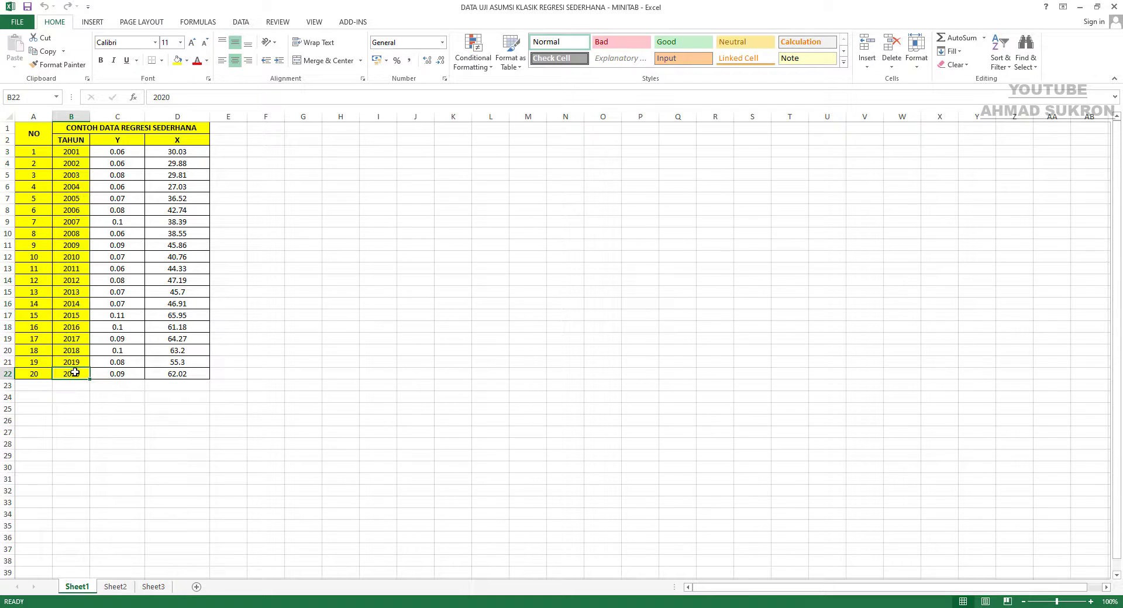
left_click_drag(120, 140, 168, 374)
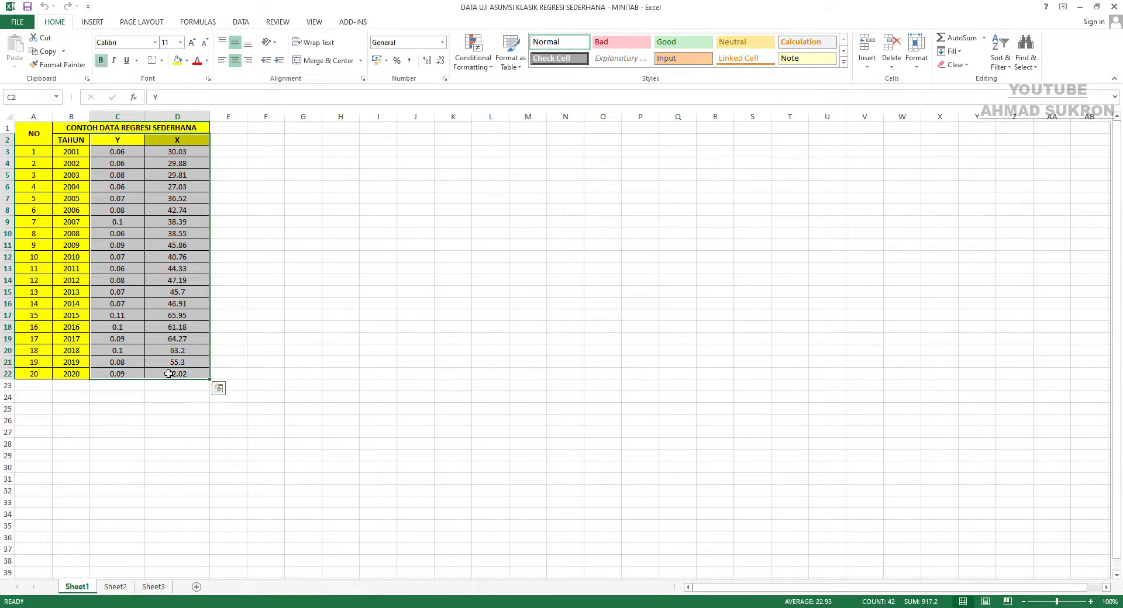
right_click(152, 213)
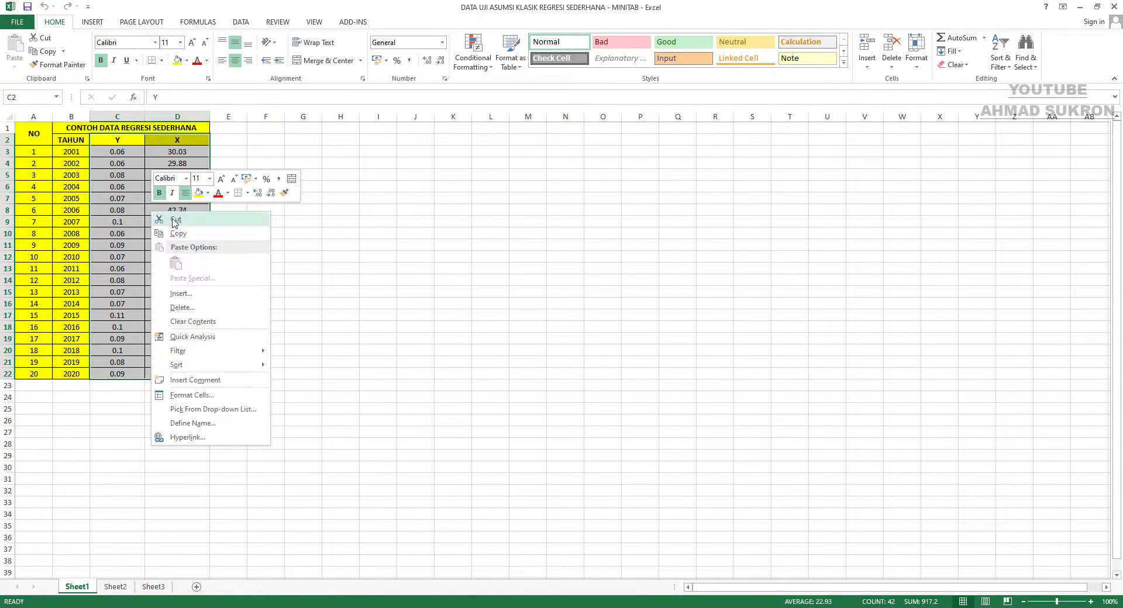
left_click(176, 234)
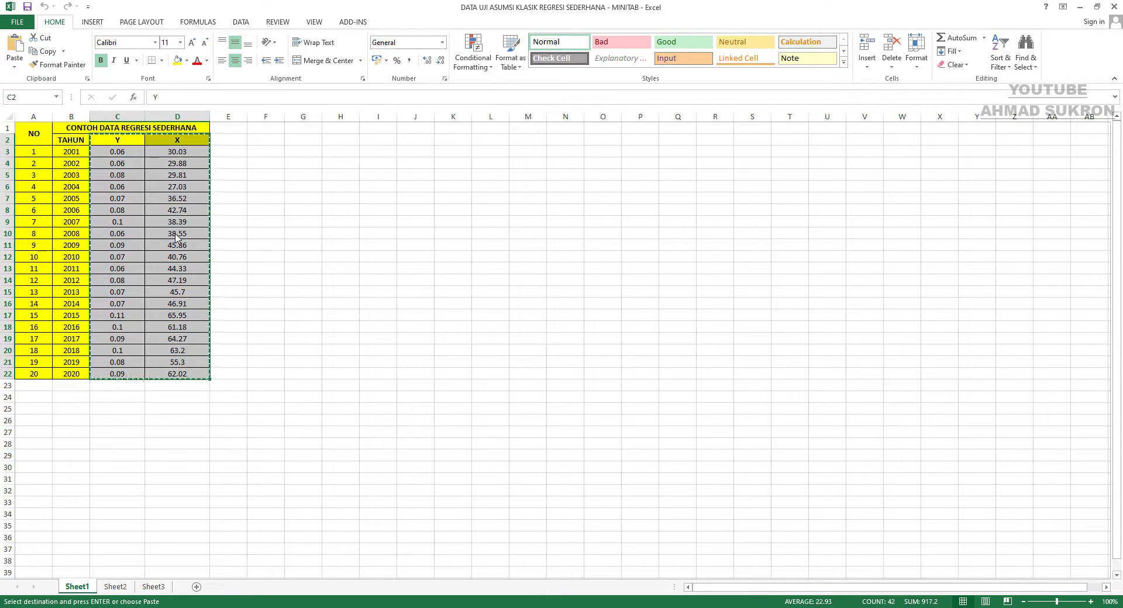
Switch to Minitab and paste the copied data into Worksheet 1, starting at the name cell of column C1
left_click(416, 583)
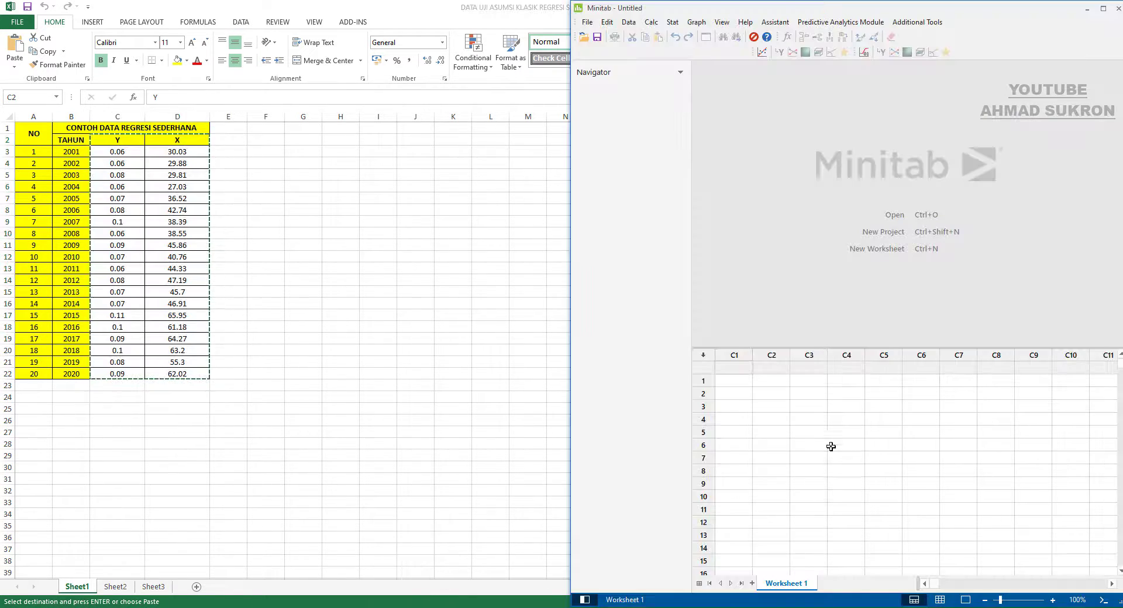
left_click(731, 367)
right_click(731, 368)
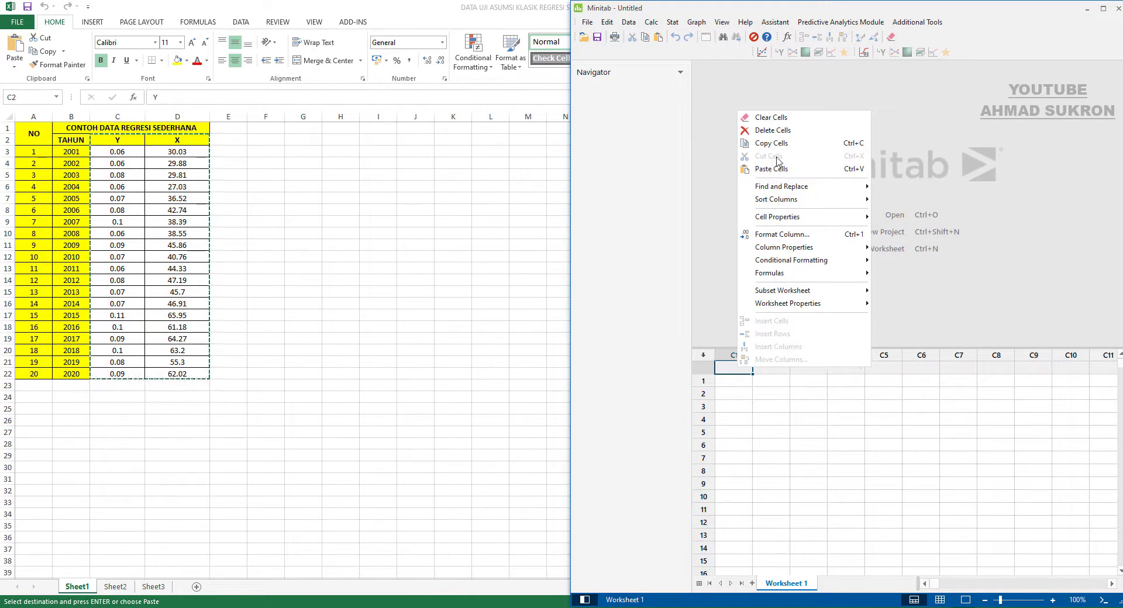
left_click(771, 169)
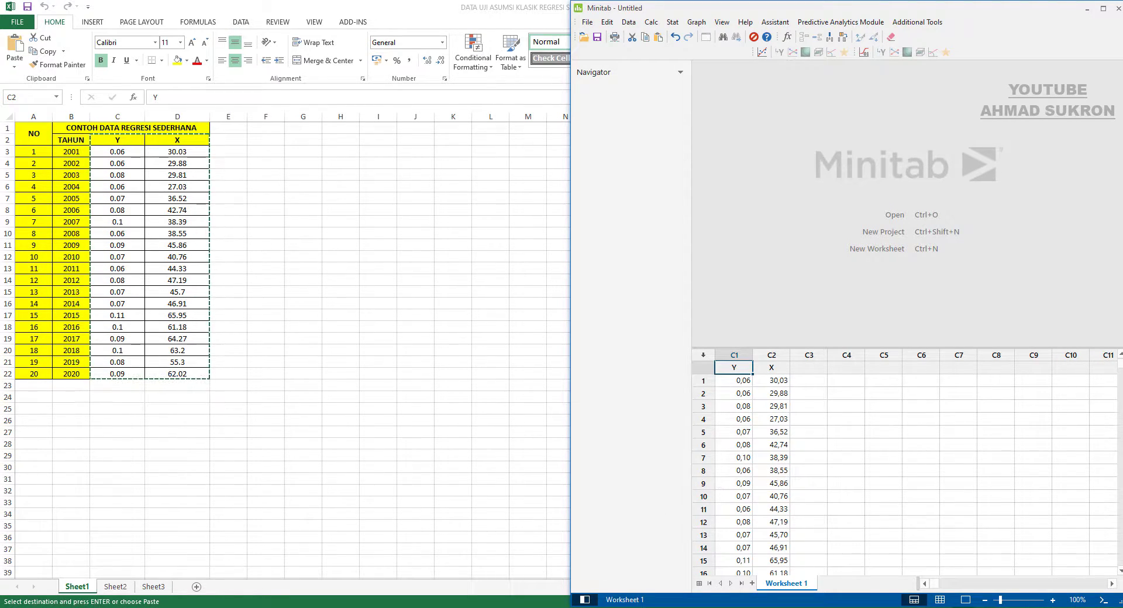
left_click(468, 588)
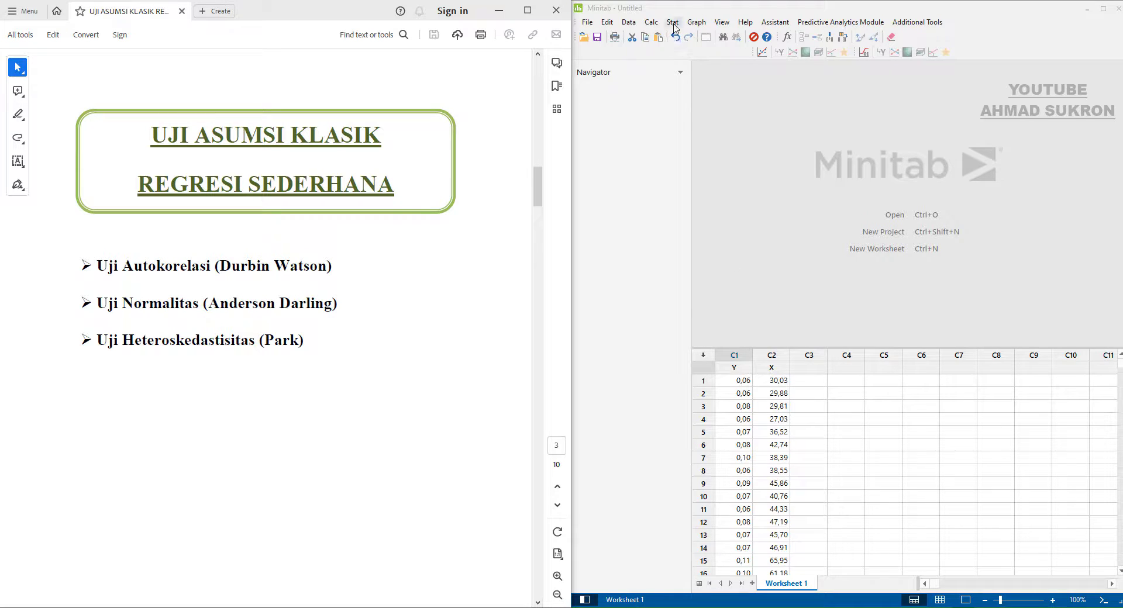
Start a Fit Regression Model analysis with Y as the response and X as the continuous predictor
left_click(672, 23)
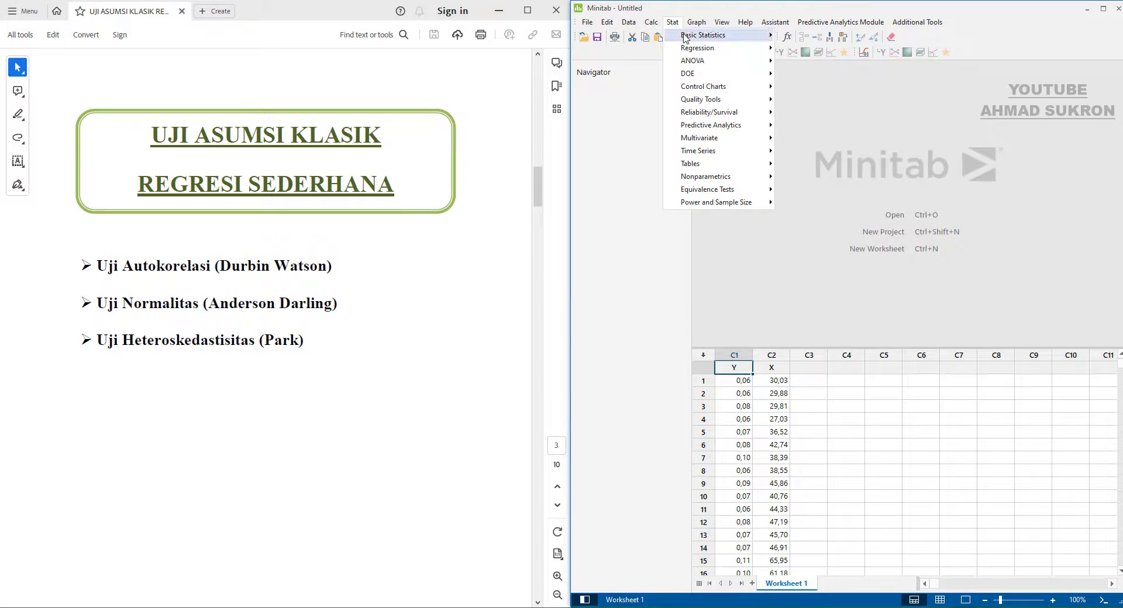
mouse_move(721, 50)
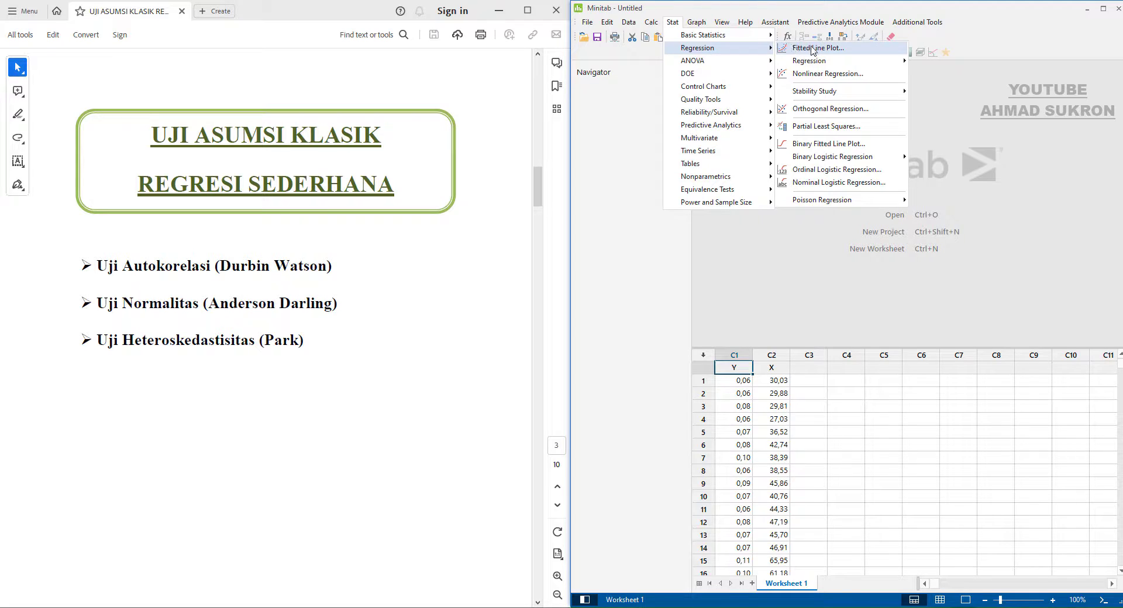
mouse_move(814, 66)
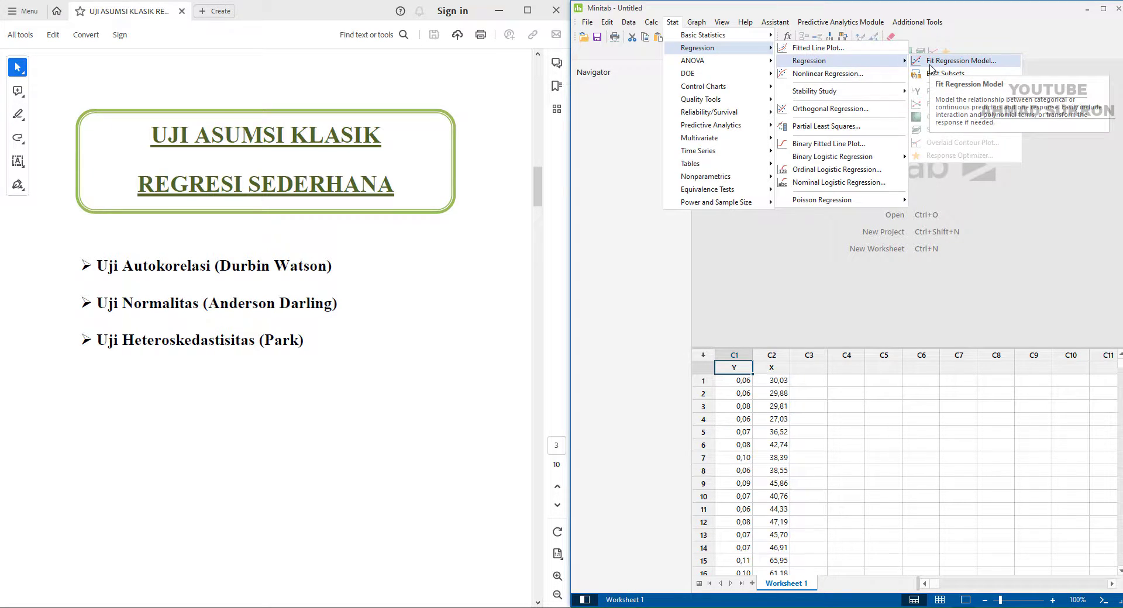
left_click(930, 62)
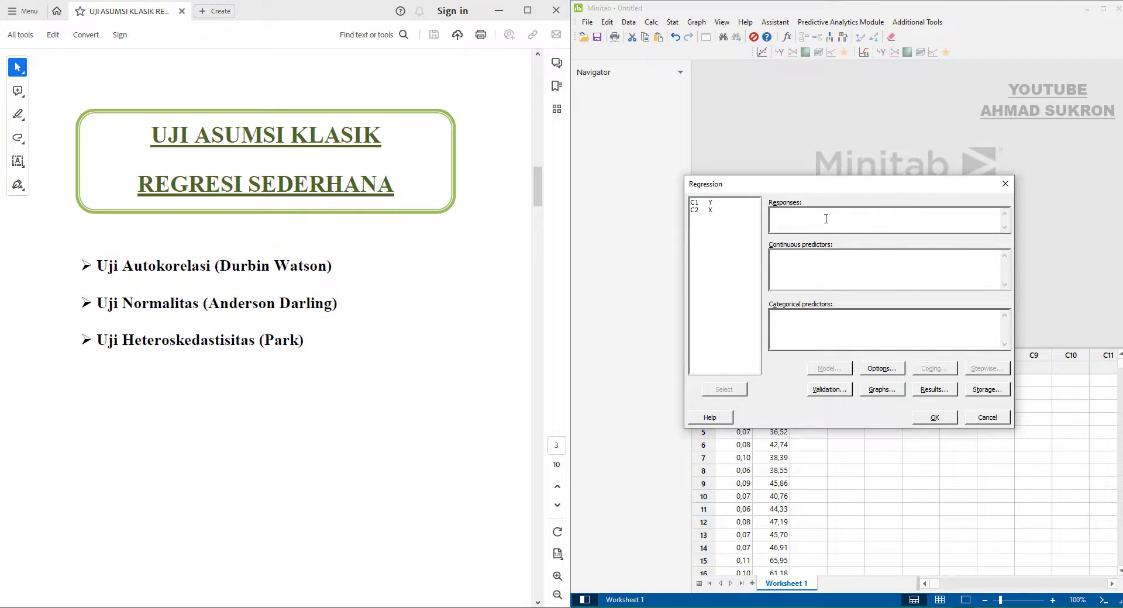
left_click(709, 203)
left_click(736, 395)
left_click(708, 210)
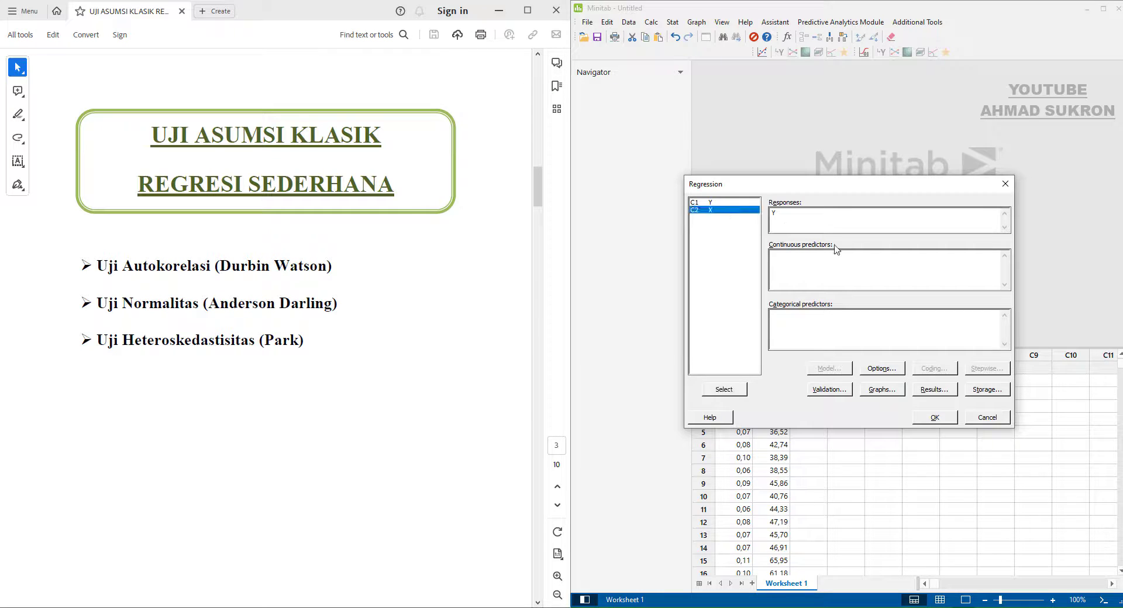
left_click(736, 393)
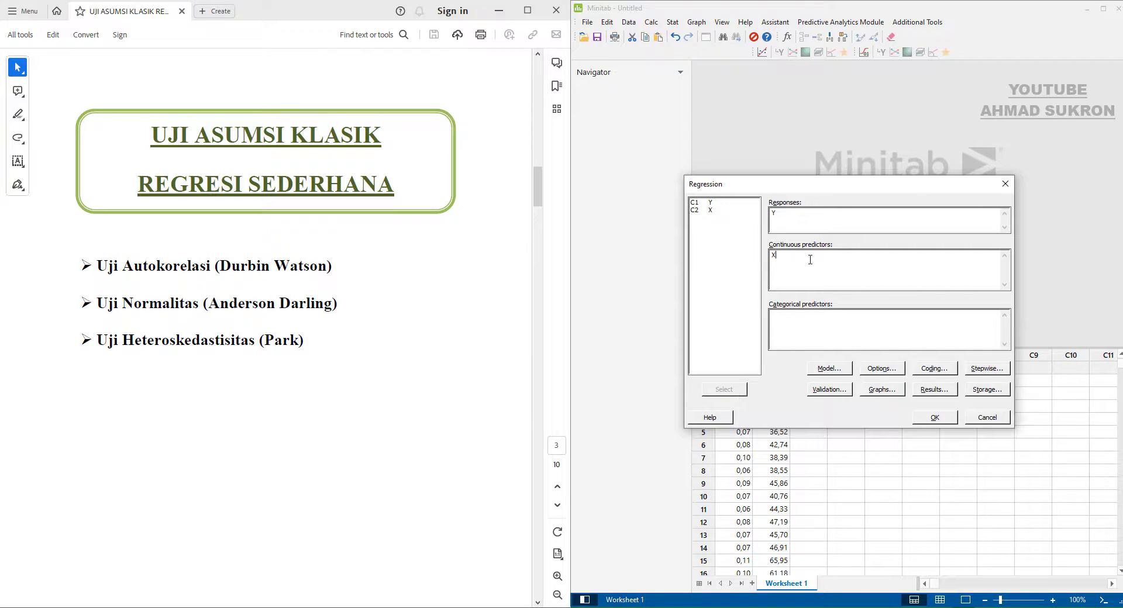
Set the regression results to display basic tables and include the Durbin-Watson statistic
left_click(936, 390)
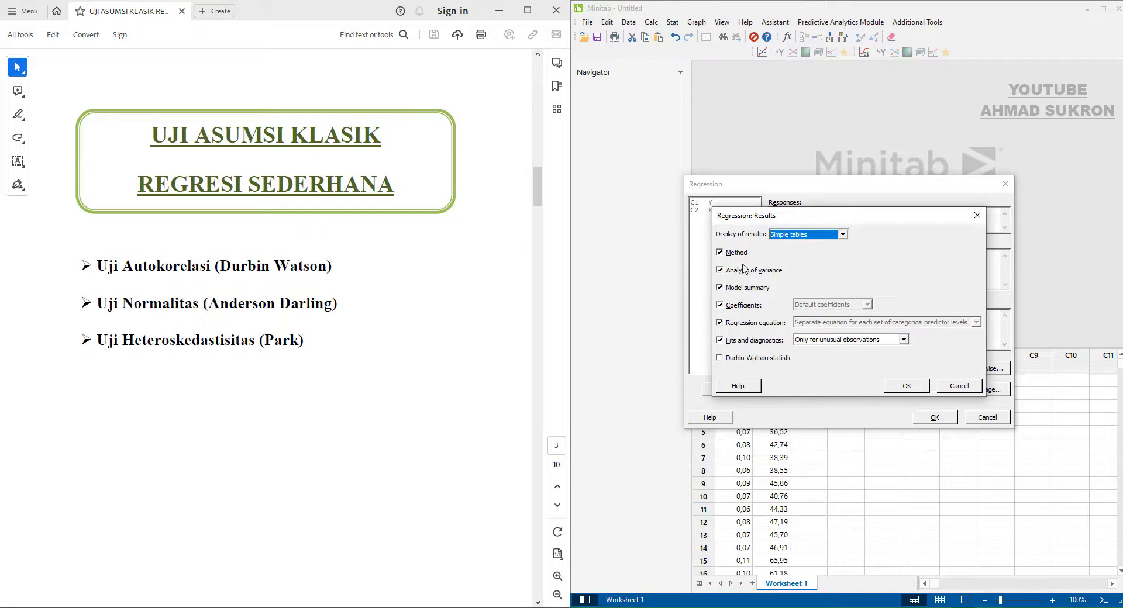
left_click(843, 234)
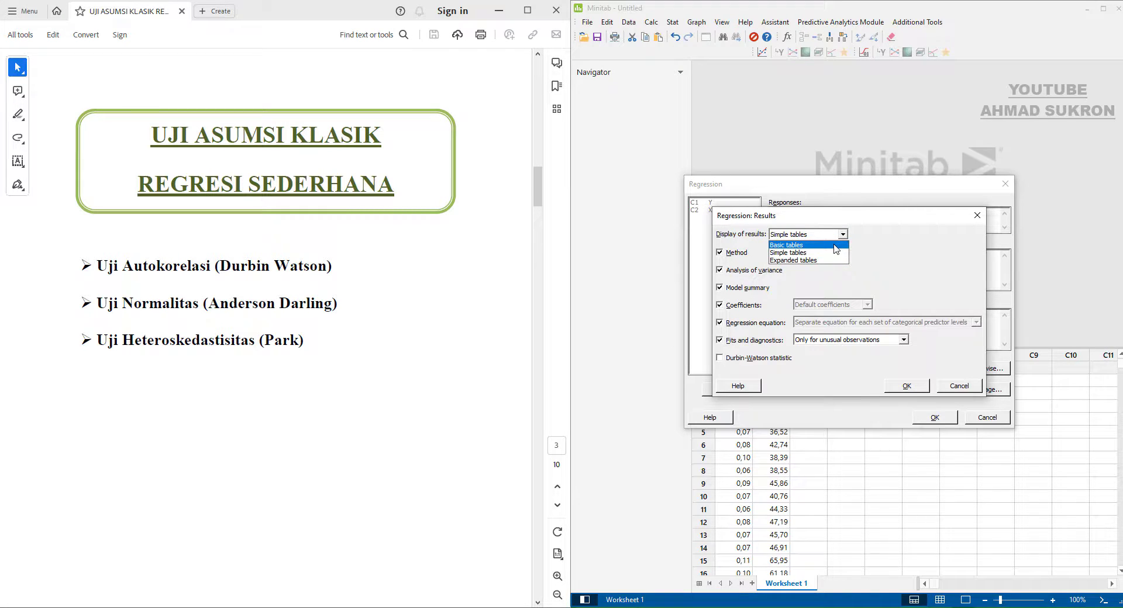
left_click(835, 246)
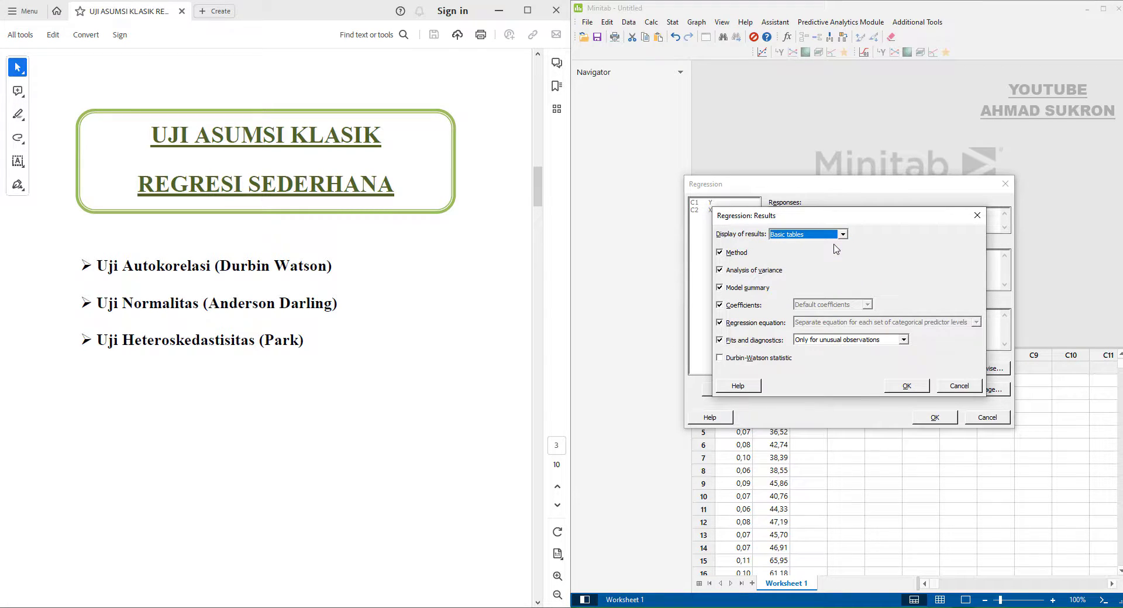
left_click(772, 360)
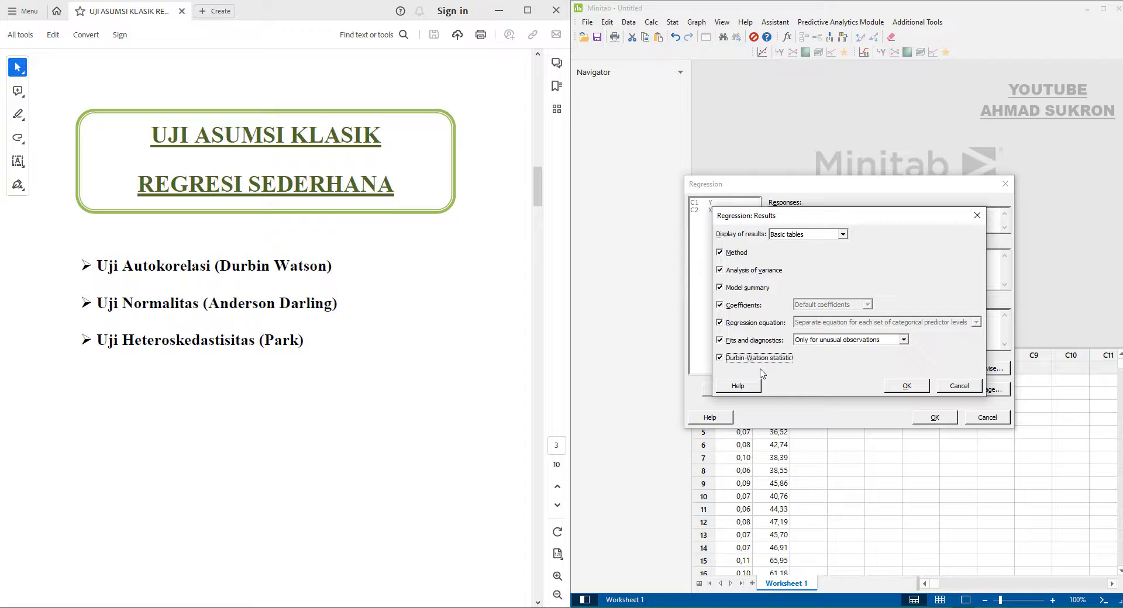
left_click(907, 386)
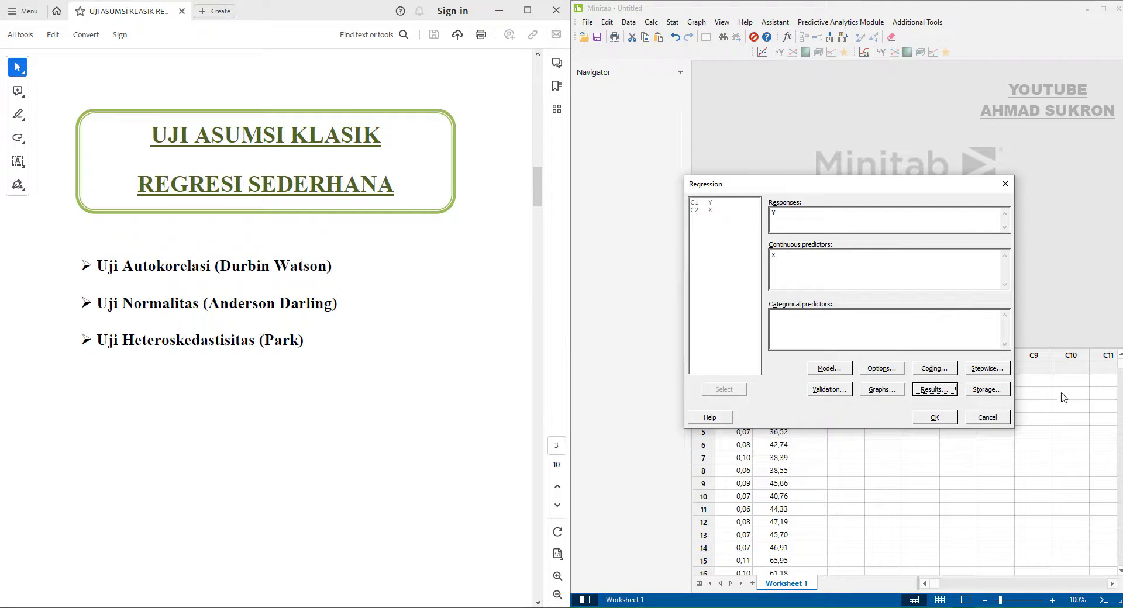
Enable storage of the residuals and run the regression of Y on X
left_click(987, 392)
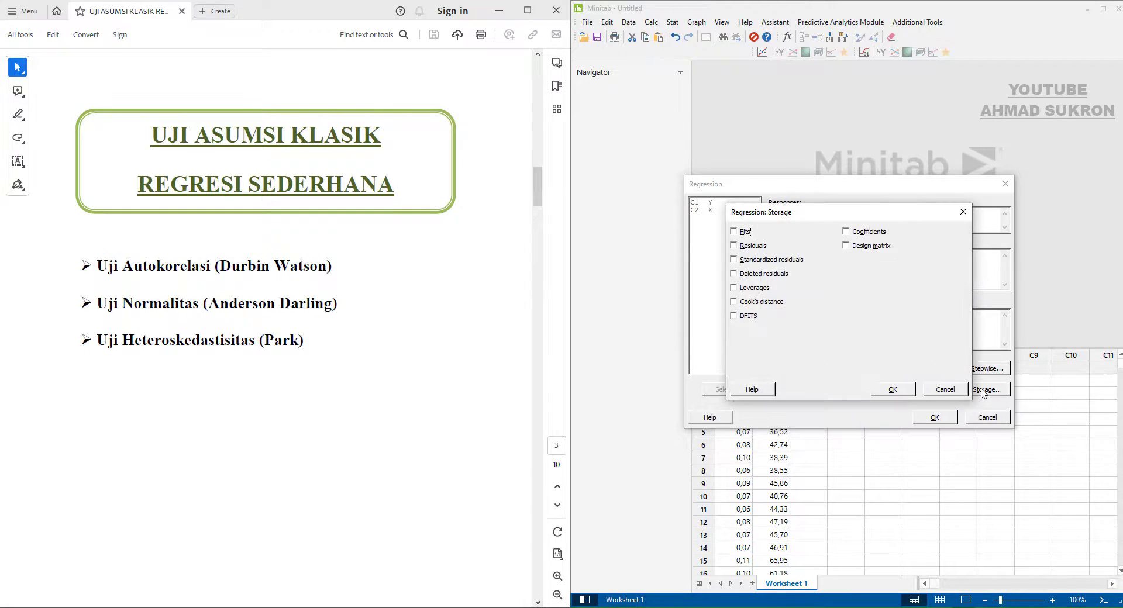
left_click(754, 251)
left_click(908, 391)
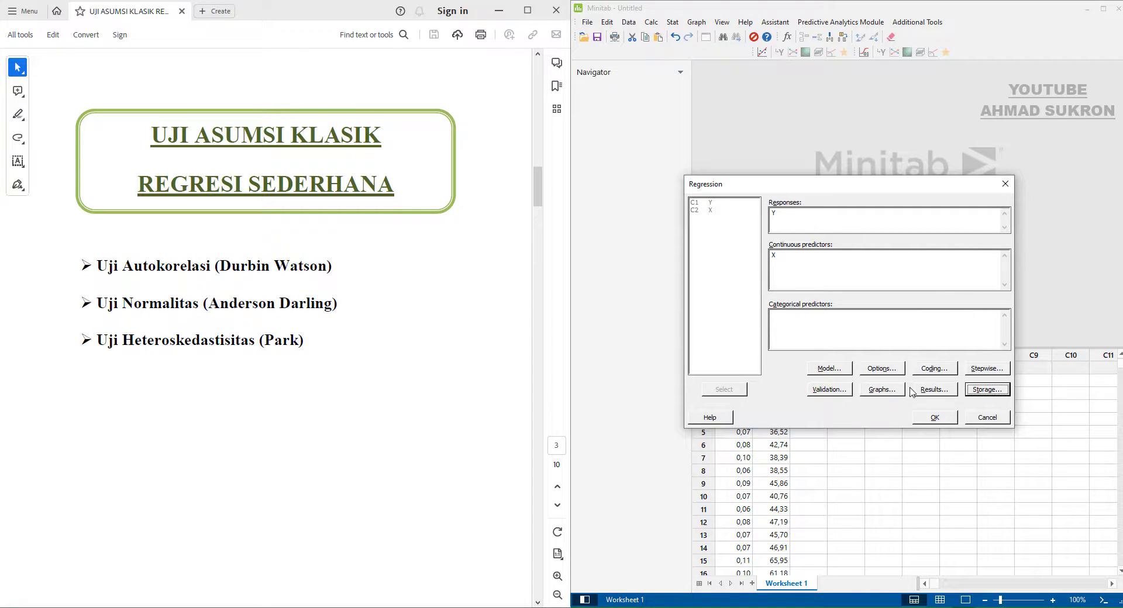
left_click(937, 417)
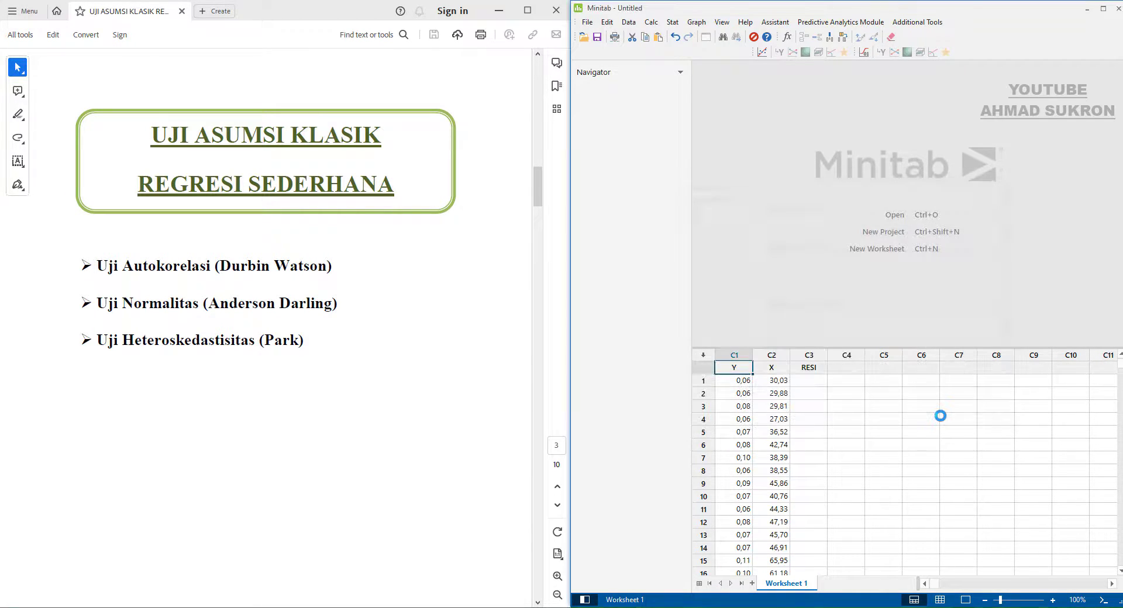
Examine the Durbin-Watson statistic in the regression output and read the guide's autocorrelation analysis
left_click_drag(1114, 238, 1121, 333)
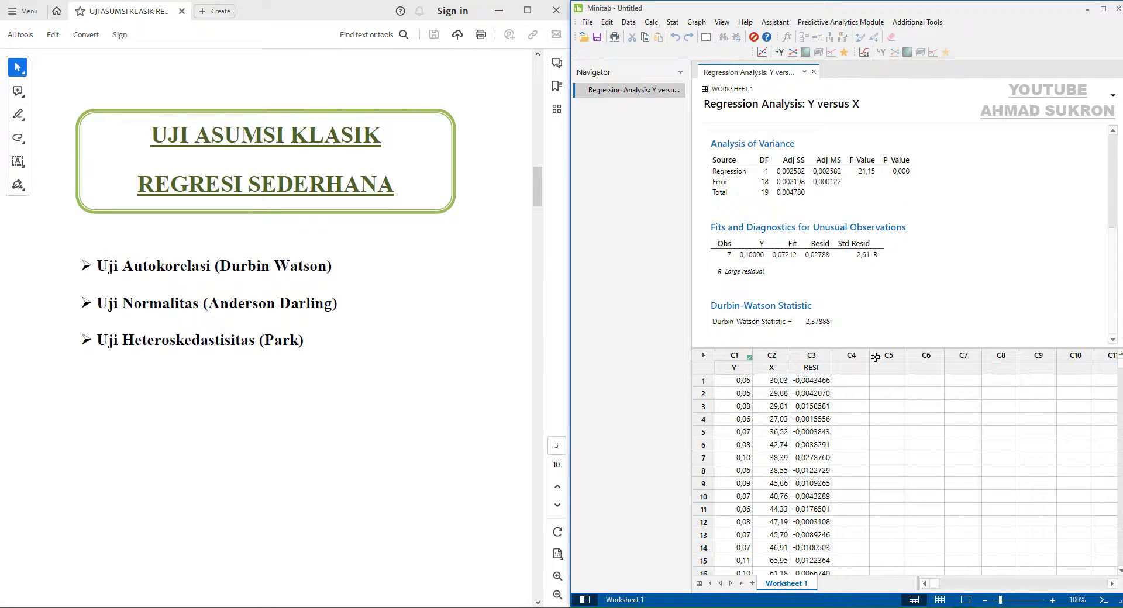
mouse_move(830, 310)
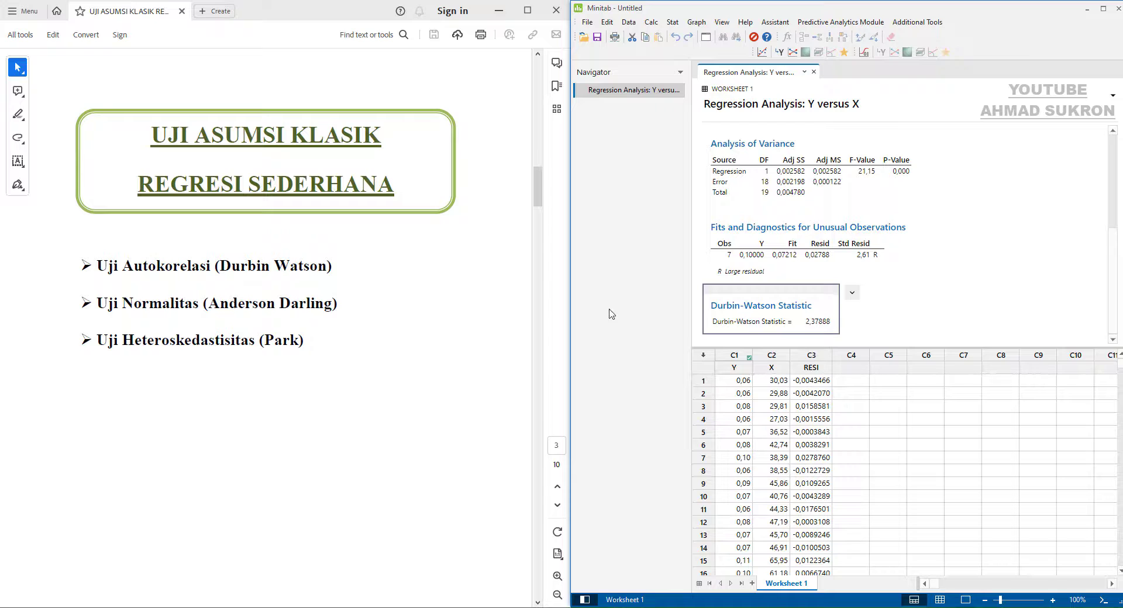
left_click_drag(539, 193, 539, 250)
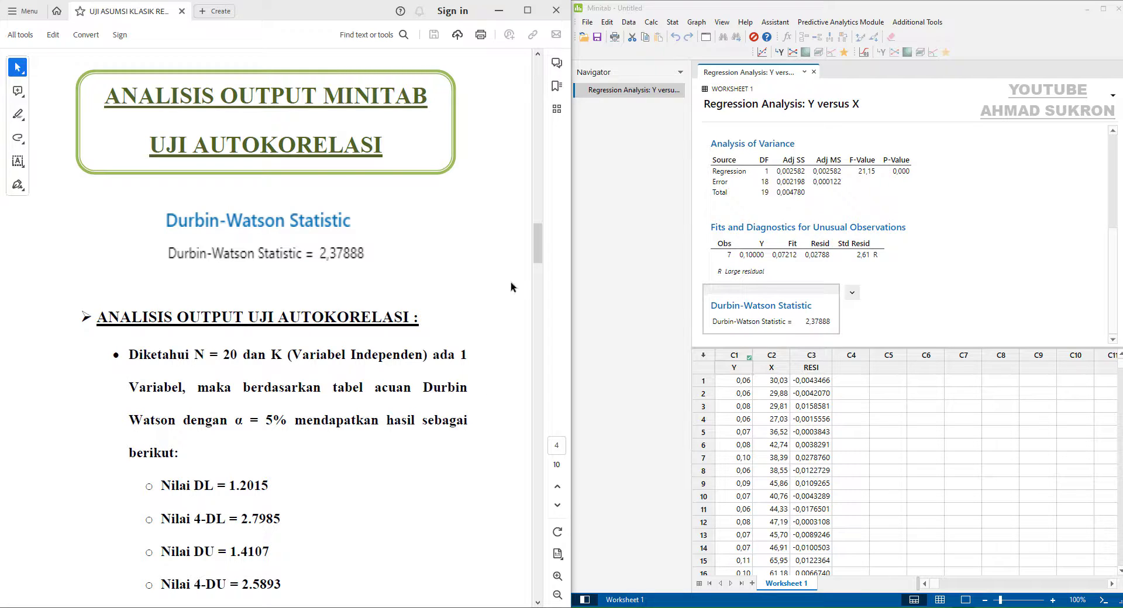
left_click_drag(539, 259, 541, 269)
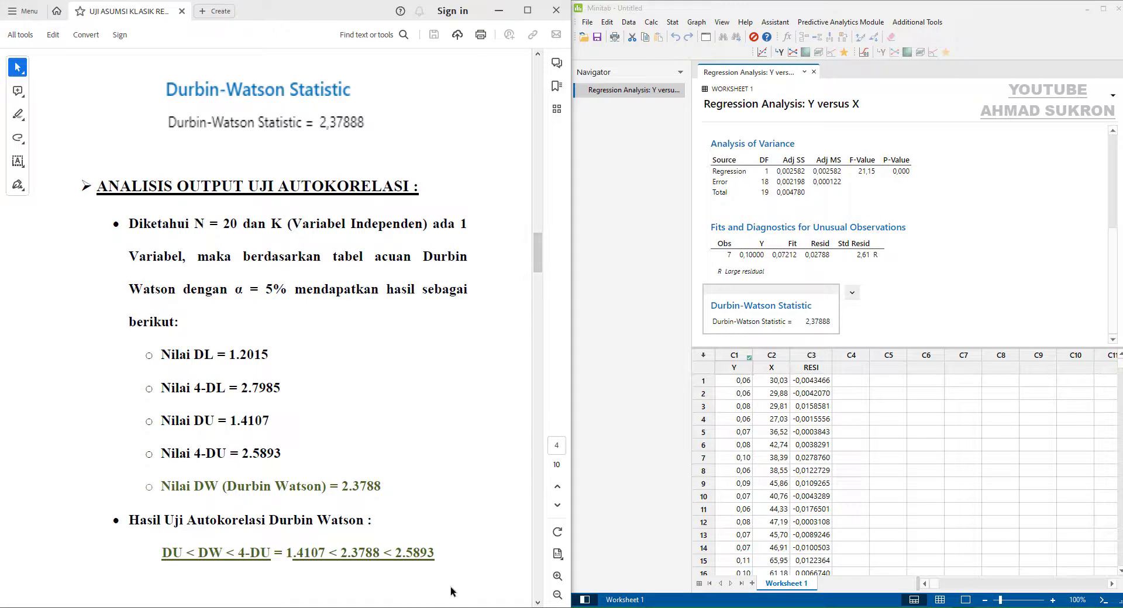
Switch to tabel-dw.pdf and look up the Durbin-Watson dL bound for n = 20 and k = 1
left_click(446, 558)
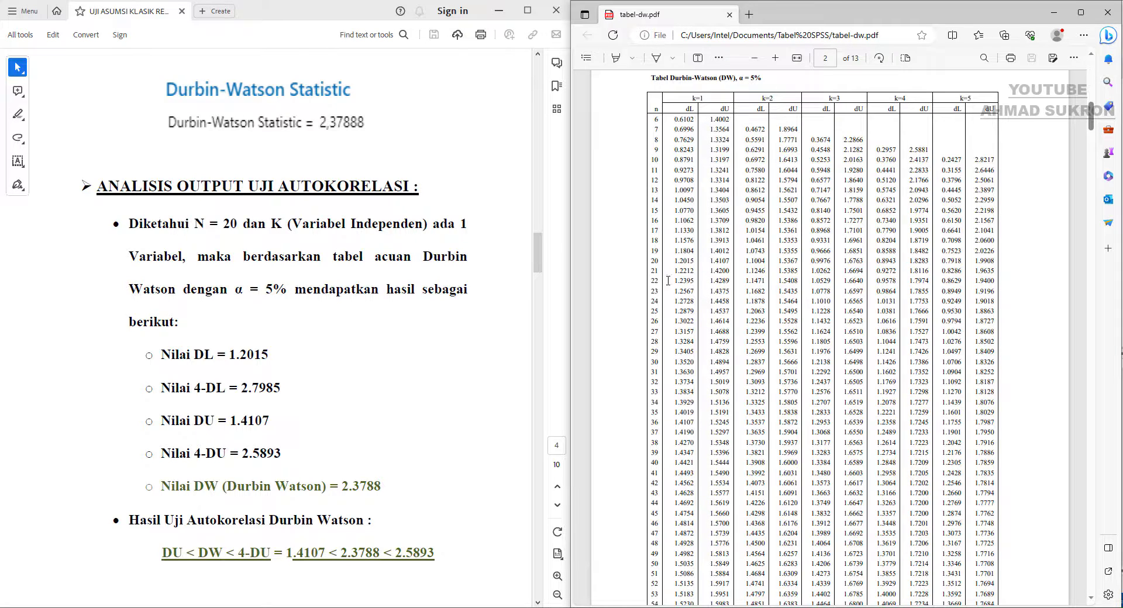
double_click(654, 261)
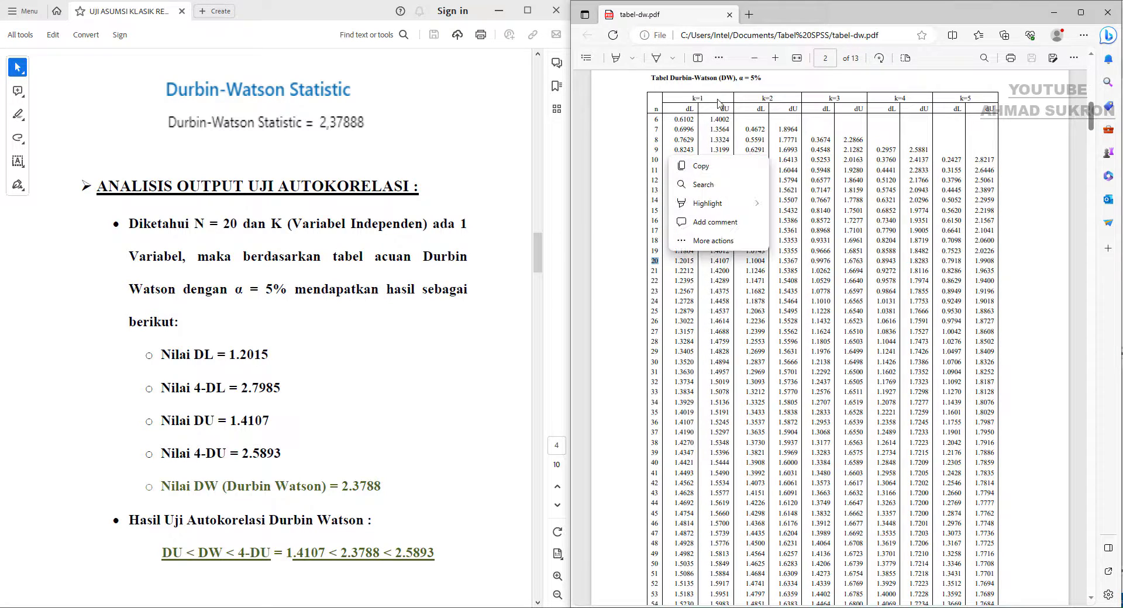
left_click(675, 260)
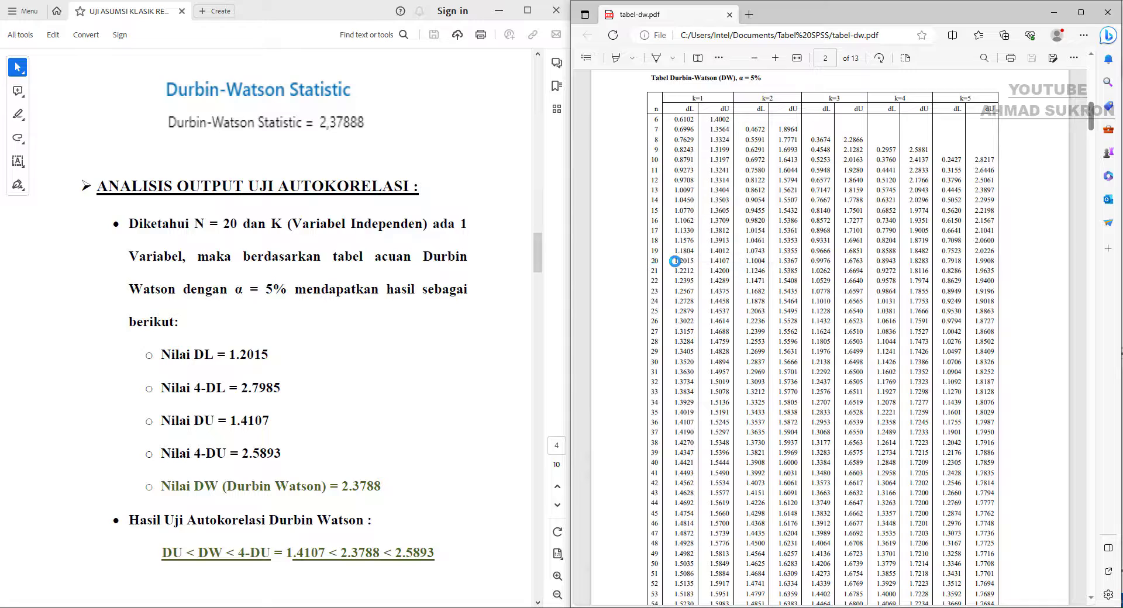
Mark the dL value for n = 20 and k = 1, then switch to Calculator and compute 4 − 1,2015
left_click_drag(675, 261, 699, 267)
mouse_move(556, 607)
left_click(559, 582)
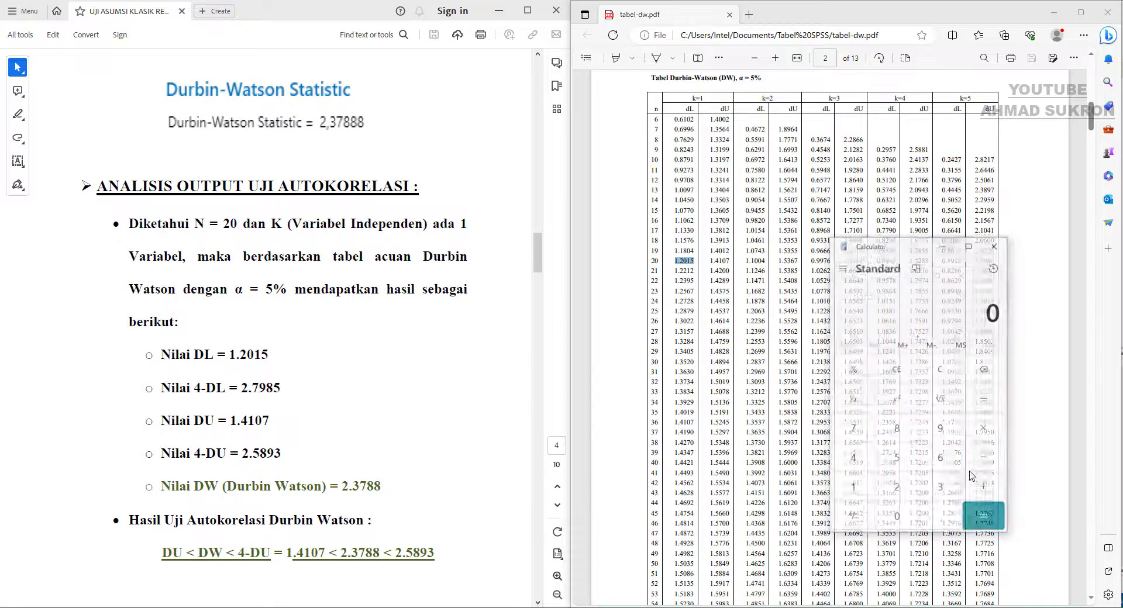
left_click(874, 443)
left_click(1011, 444)
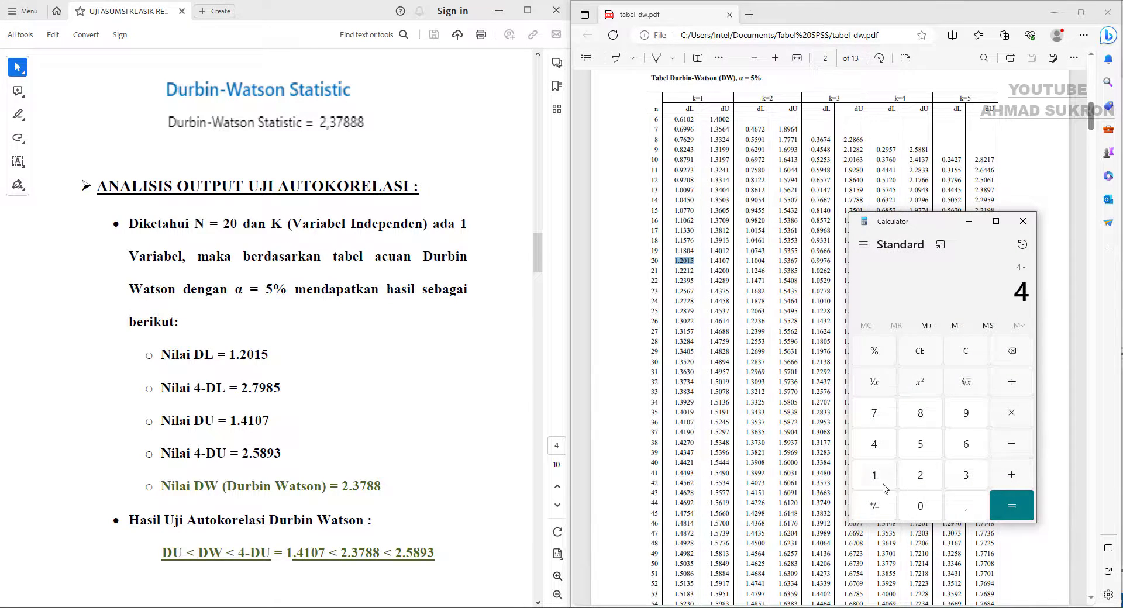
left_click(874, 475)
left_click(965, 506)
left_click(920, 475)
left_click(922, 507)
left_click(874, 475)
left_click(920, 444)
left_click(1012, 506)
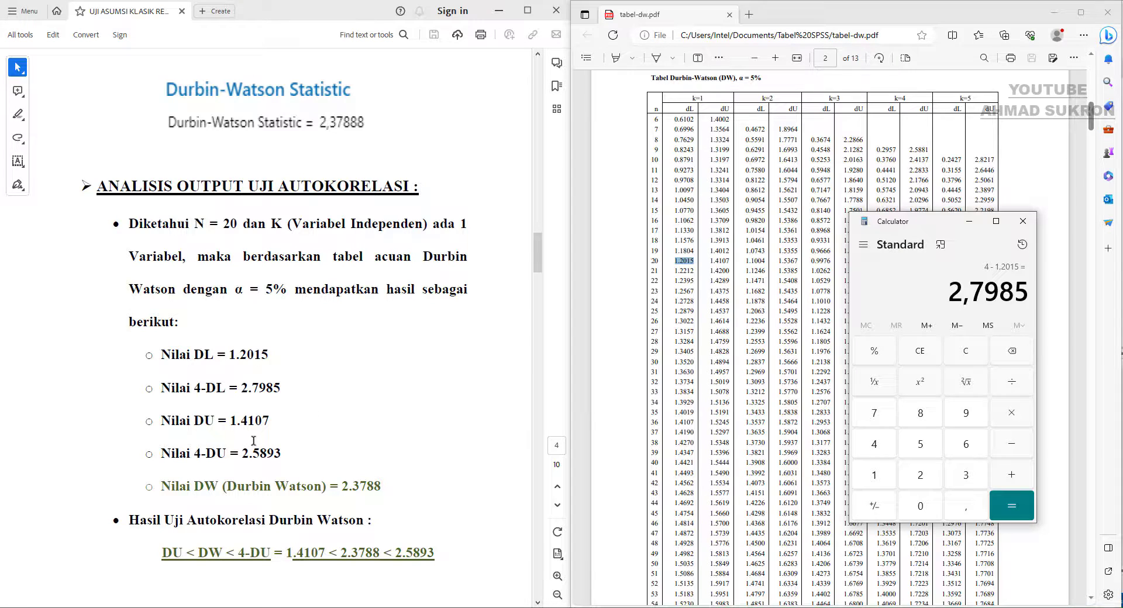
Mark the dU value for n = 20 and k = 1 in the table and compute 4 − 1,4107 in Calculator
left_click(718, 260)
double_click(720, 260)
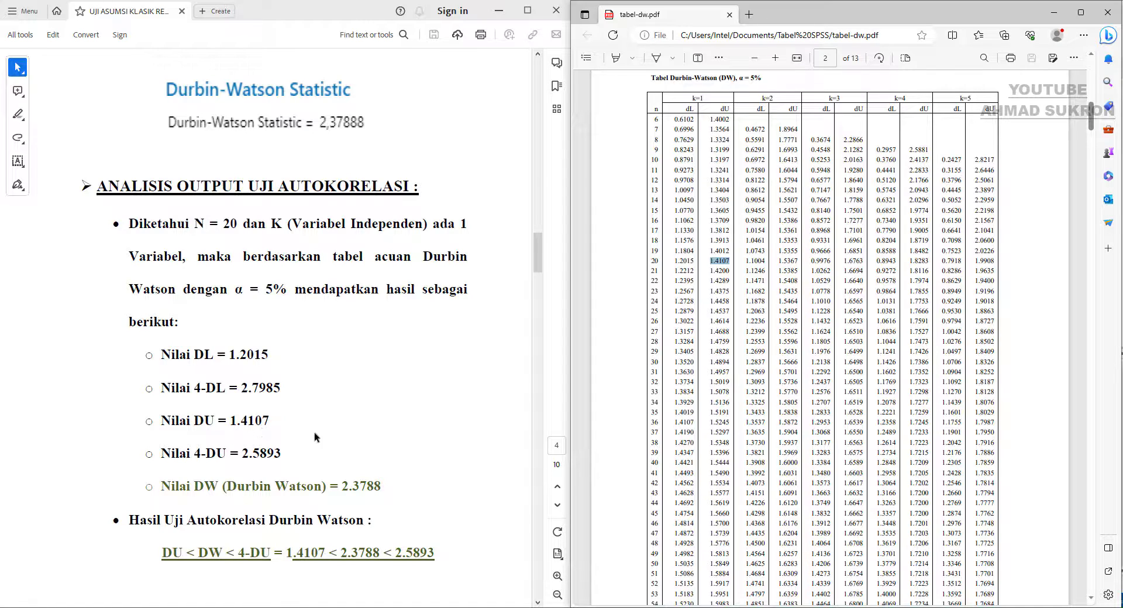
left_click(559, 607)
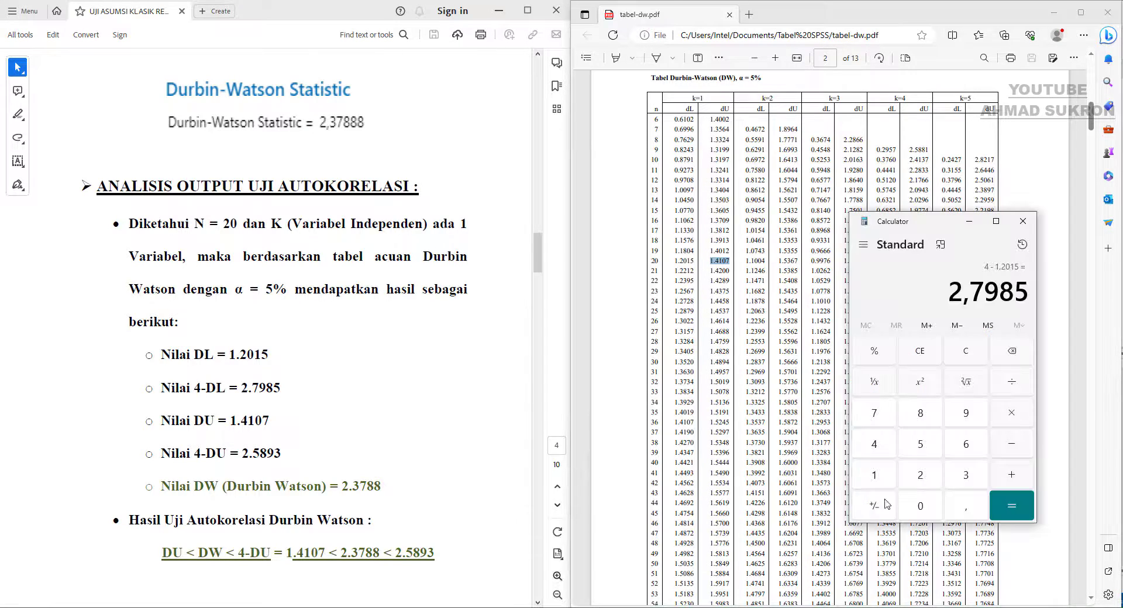
left_click(883, 449)
left_click(1011, 445)
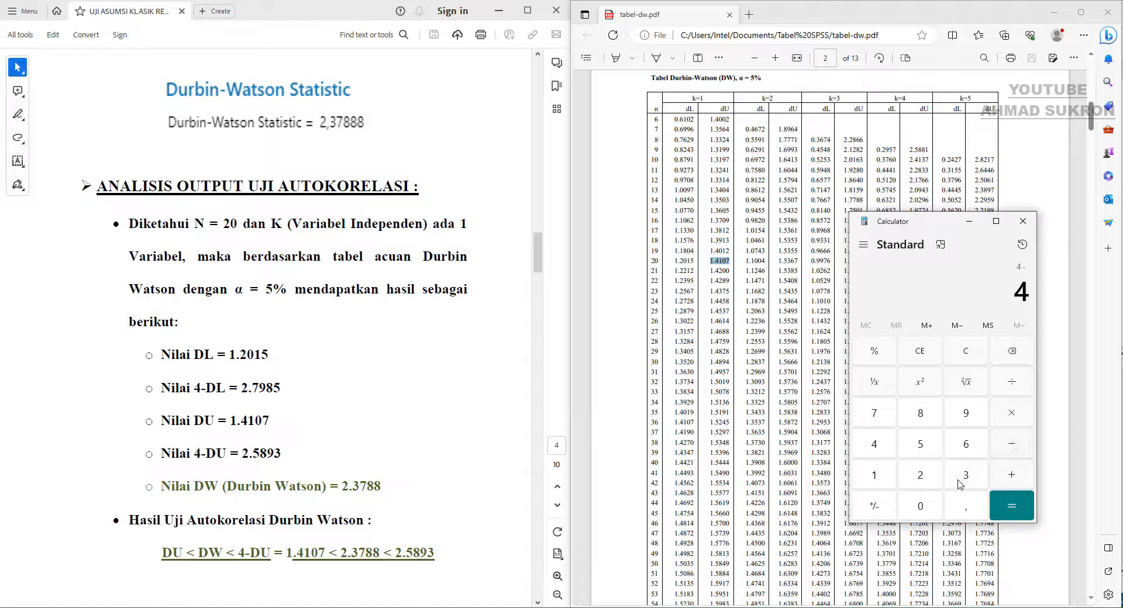
left_click(882, 479)
key("comma")
left_click(880, 449)
left_click(882, 475)
left_click(924, 506)
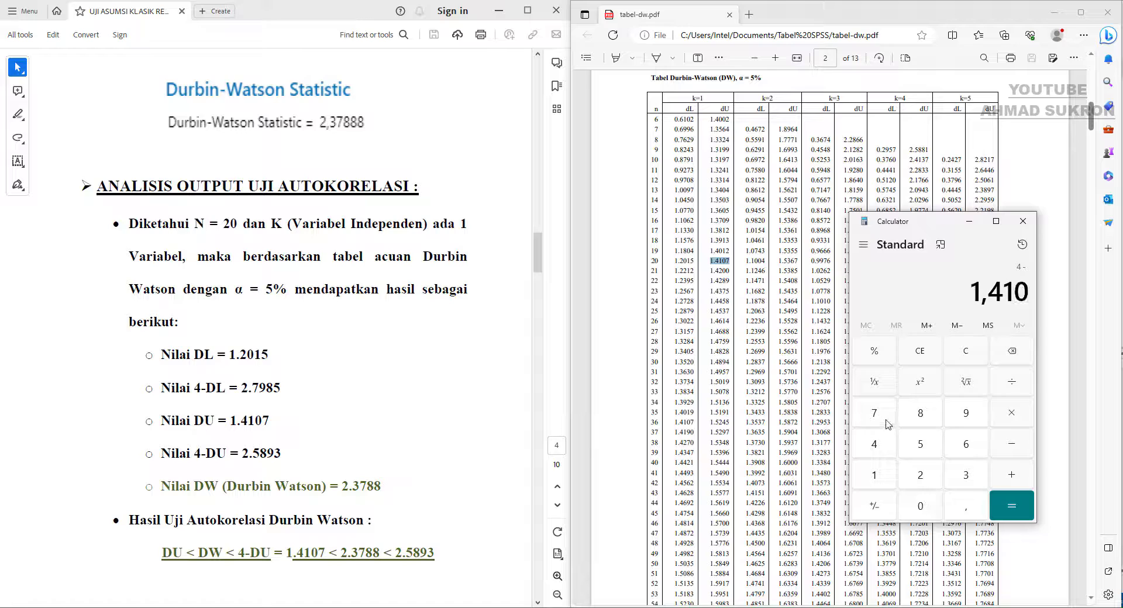
left_click(885, 420)
left_click(1012, 506)
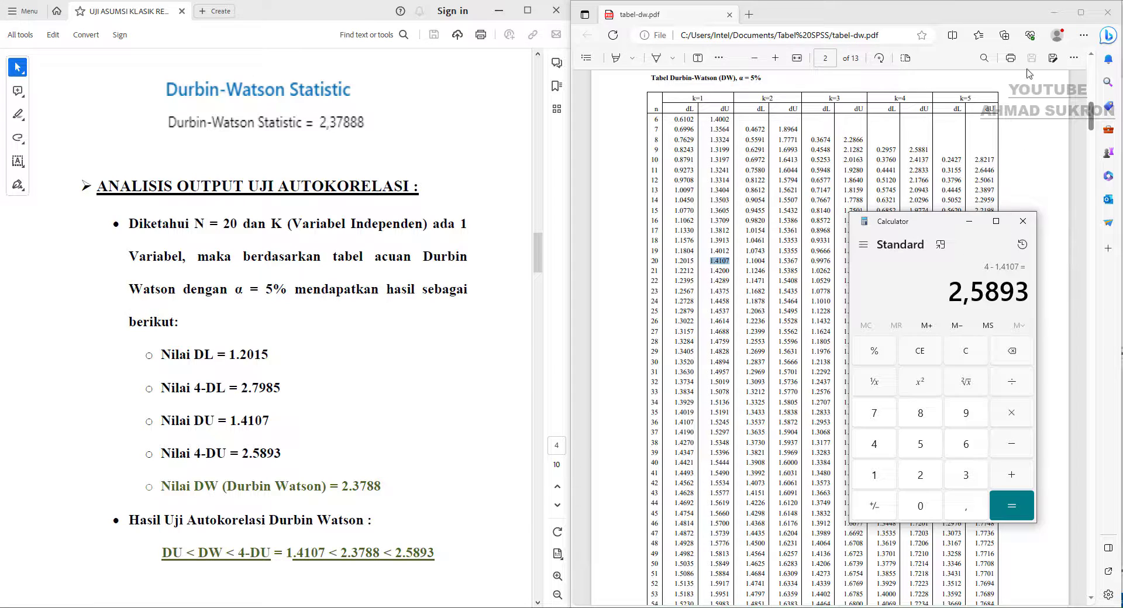
Return to Minitab and read the guide's Durbin-Watson comparison and autocorrelation conclusion
left_click(1053, 13)
left_click(970, 222)
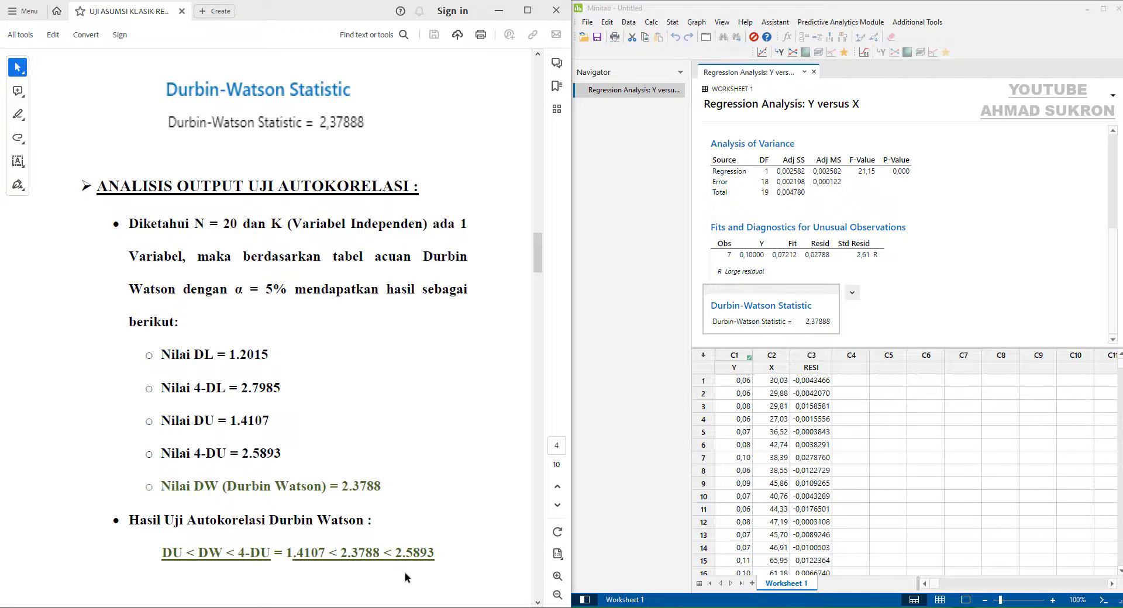
left_click_drag(538, 264, 539, 281)
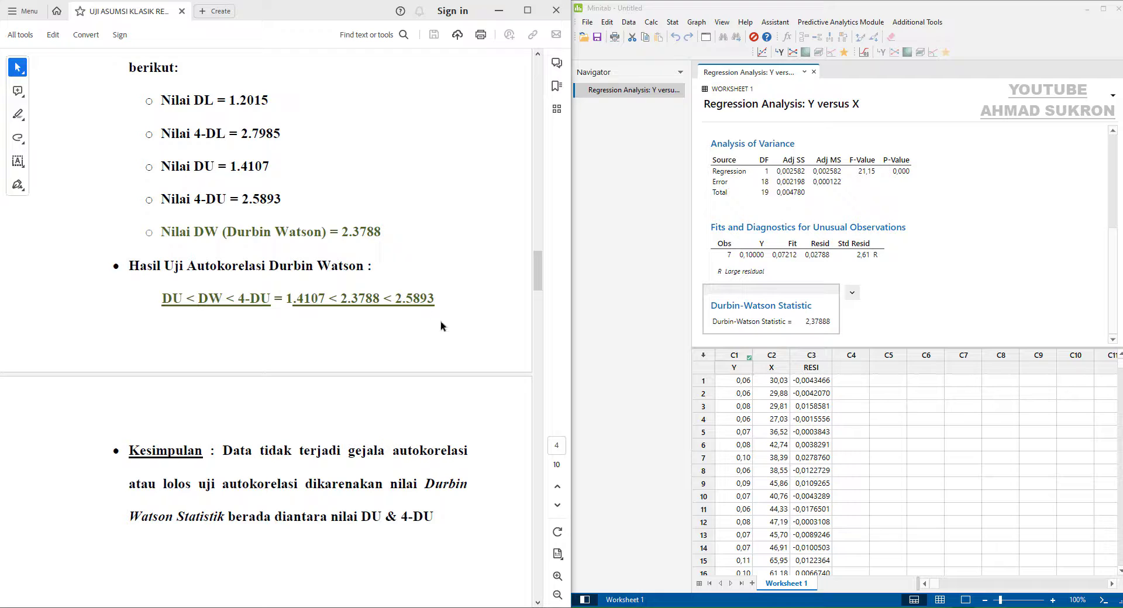
left_click_drag(538, 294, 533, 213)
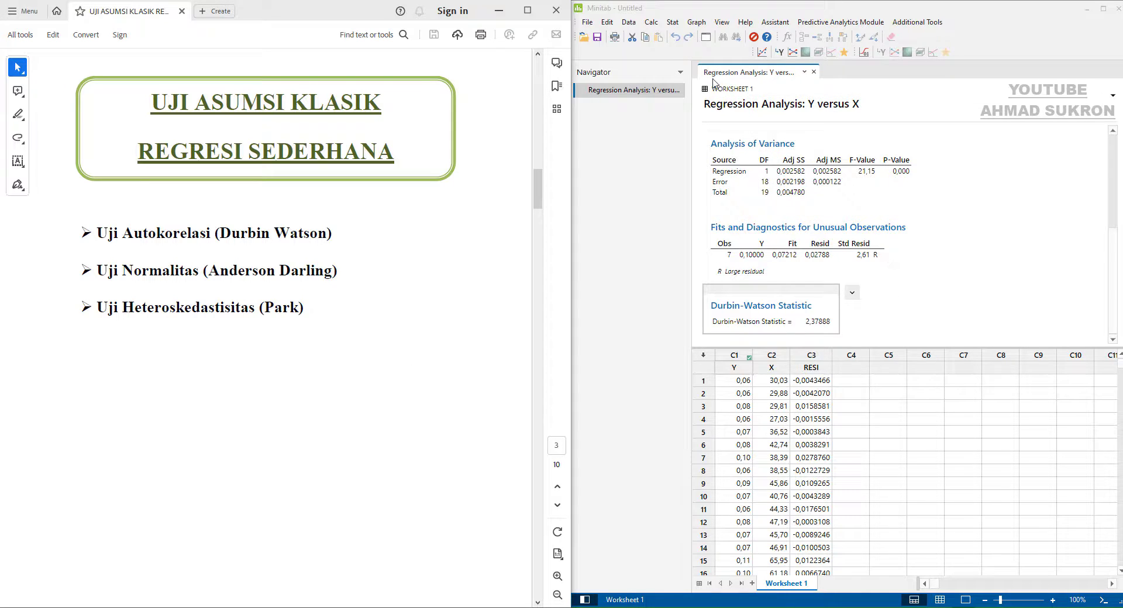
Run an Anderson-Darling normality test on the RESI column without percentile lines
left_click(673, 22)
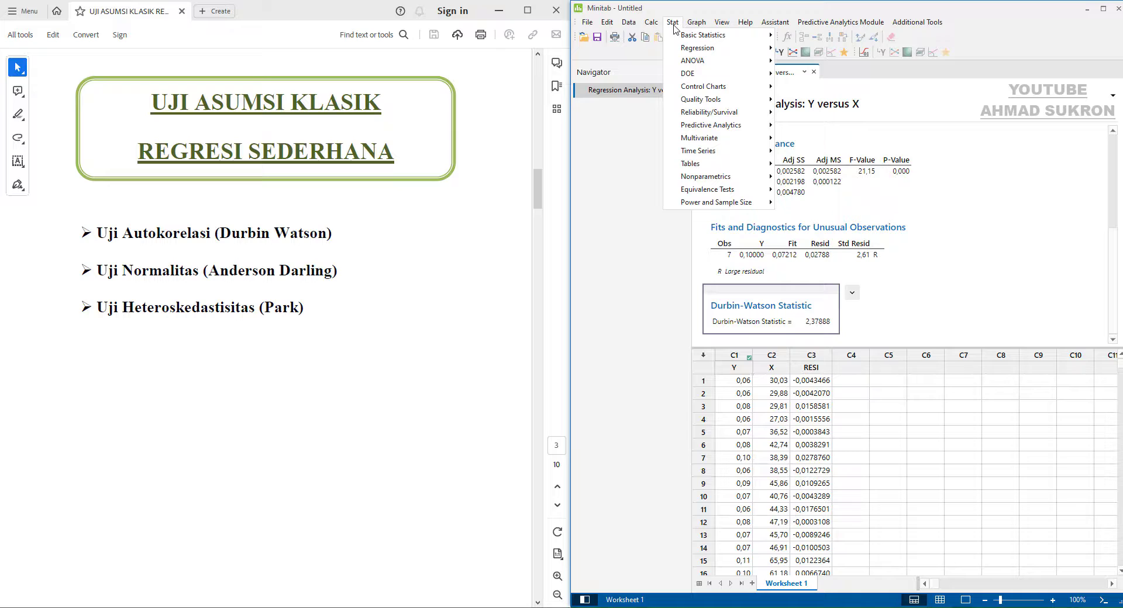
mouse_move(681, 39)
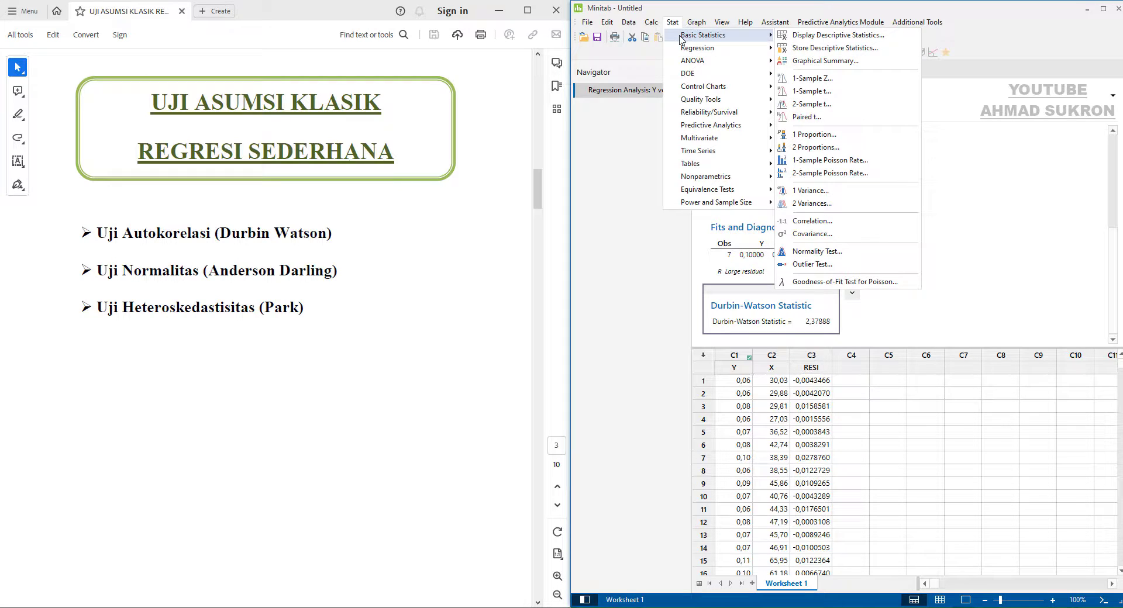
left_click(821, 255)
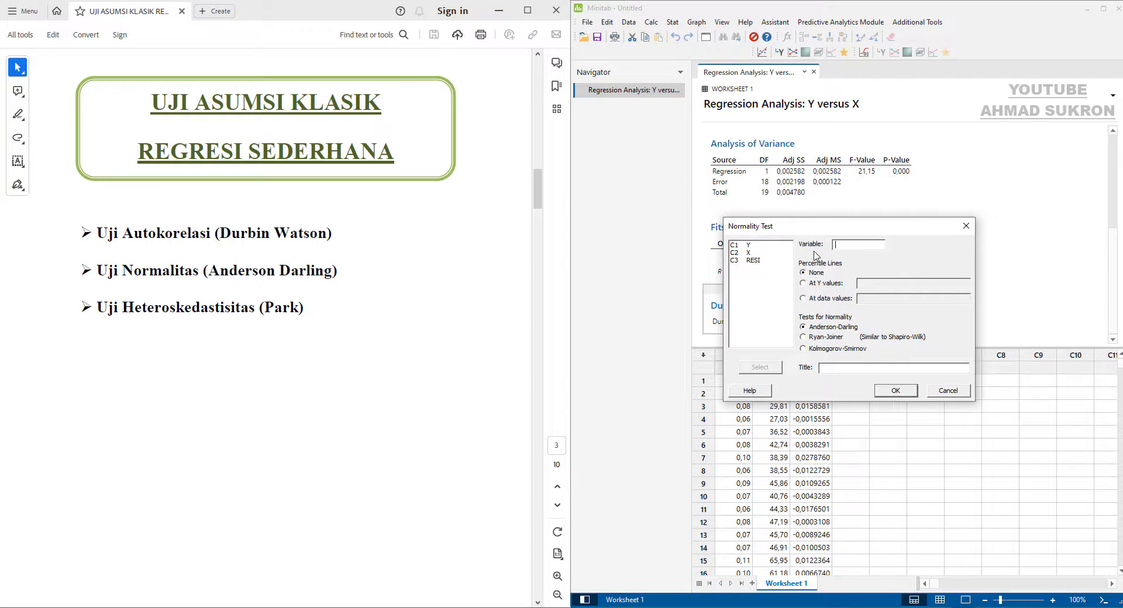
left_click(755, 261)
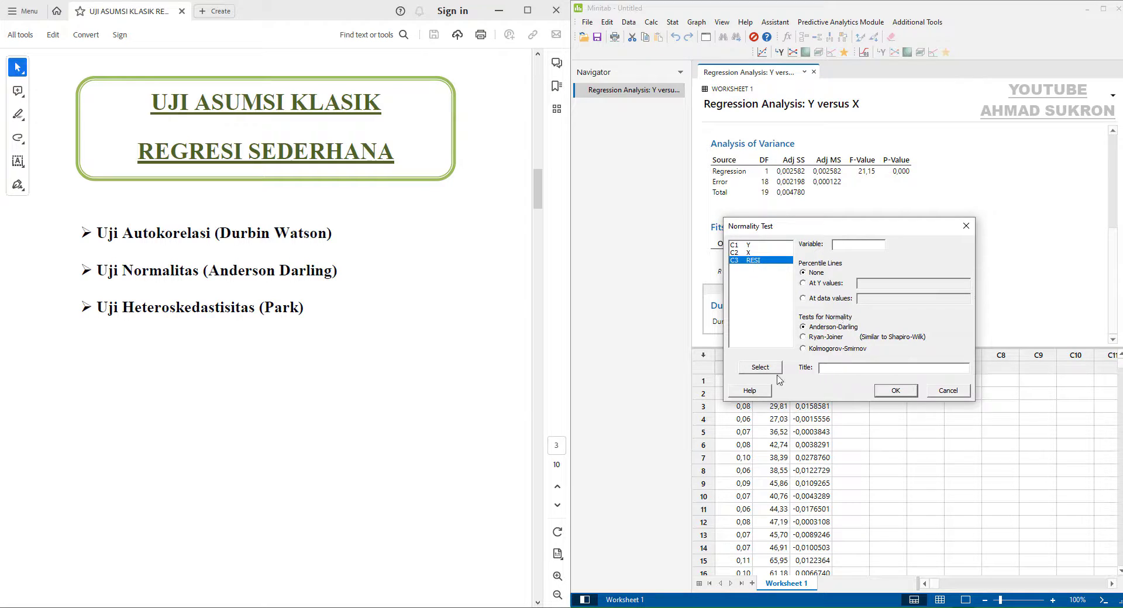
left_click(761, 367)
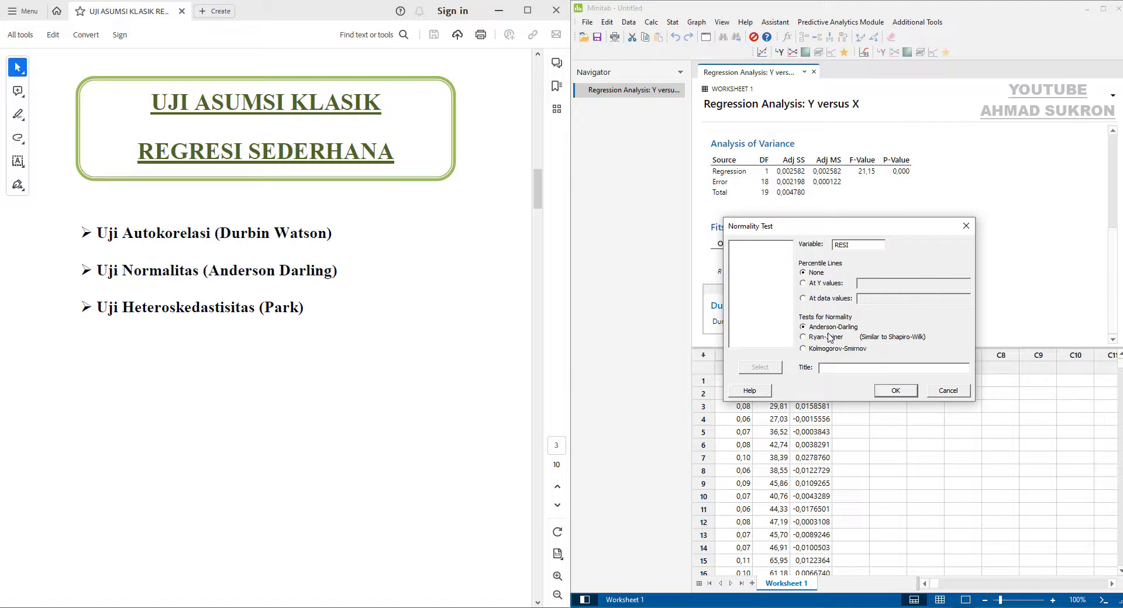
left_click(900, 392)
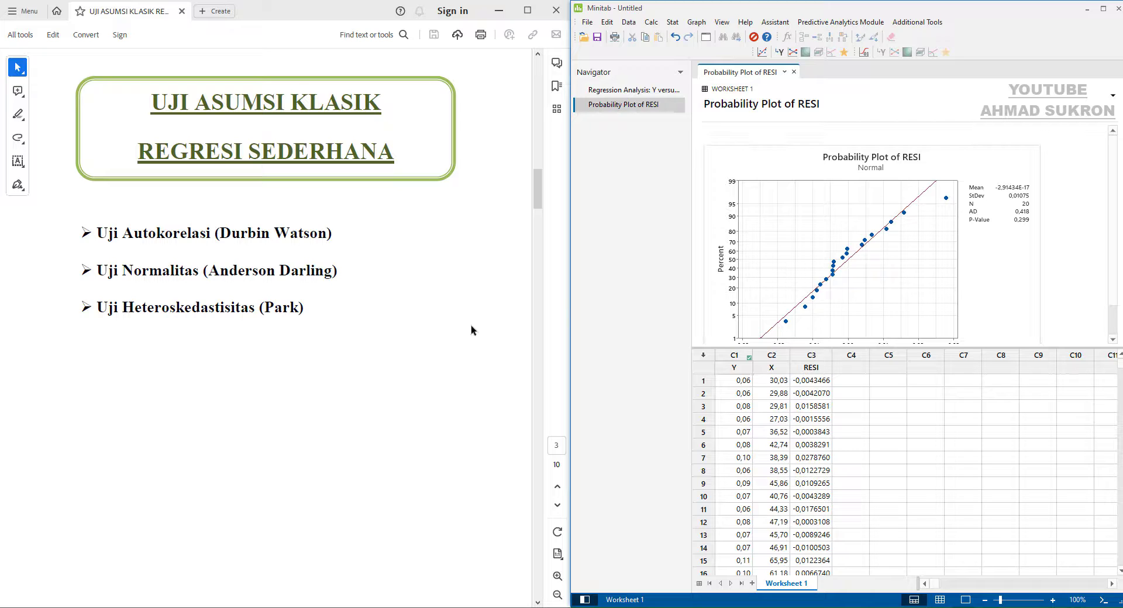
Compare the probability plot of RESI with the guide's normality output and read its P-Value analysis
left_click(520, 256)
scroll(541, 231, "down", 3)
left_click_drag(541, 230, 540, 377)
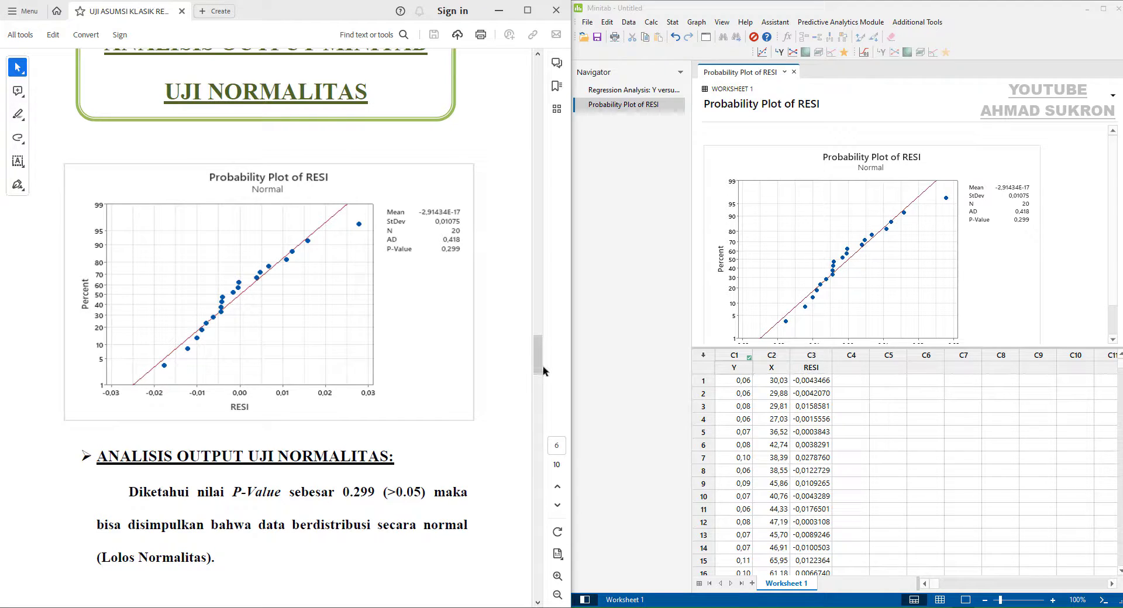
left_click_drag(541, 371, 538, 200)
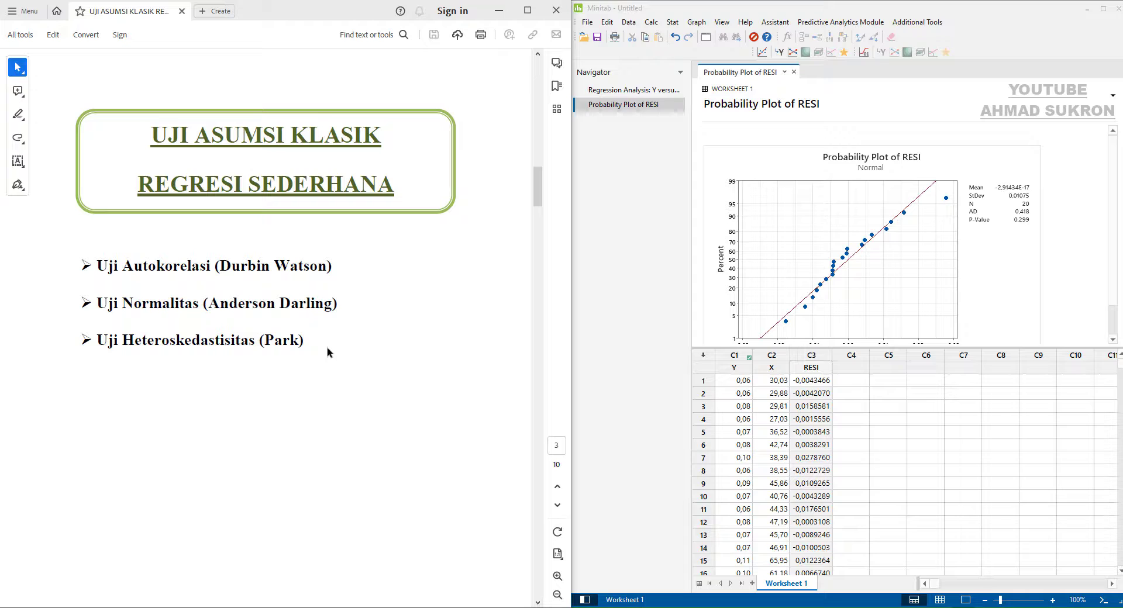
Set up a column calculation stored in LN_RES and insert the Natural log (log base e) function as its expression
left_click(817, 355)
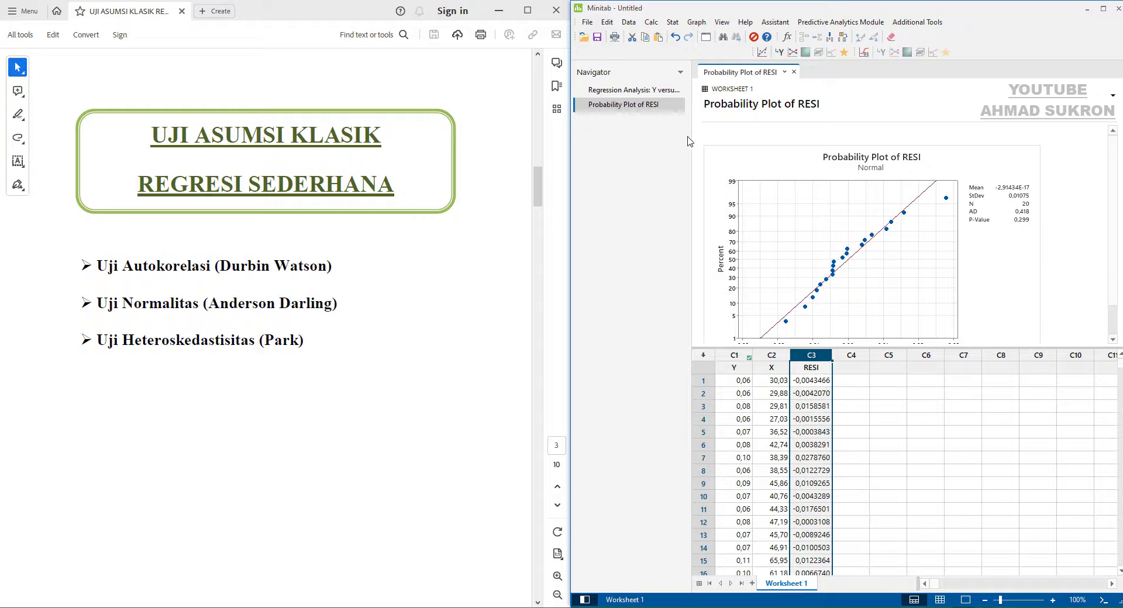
left_click(655, 28)
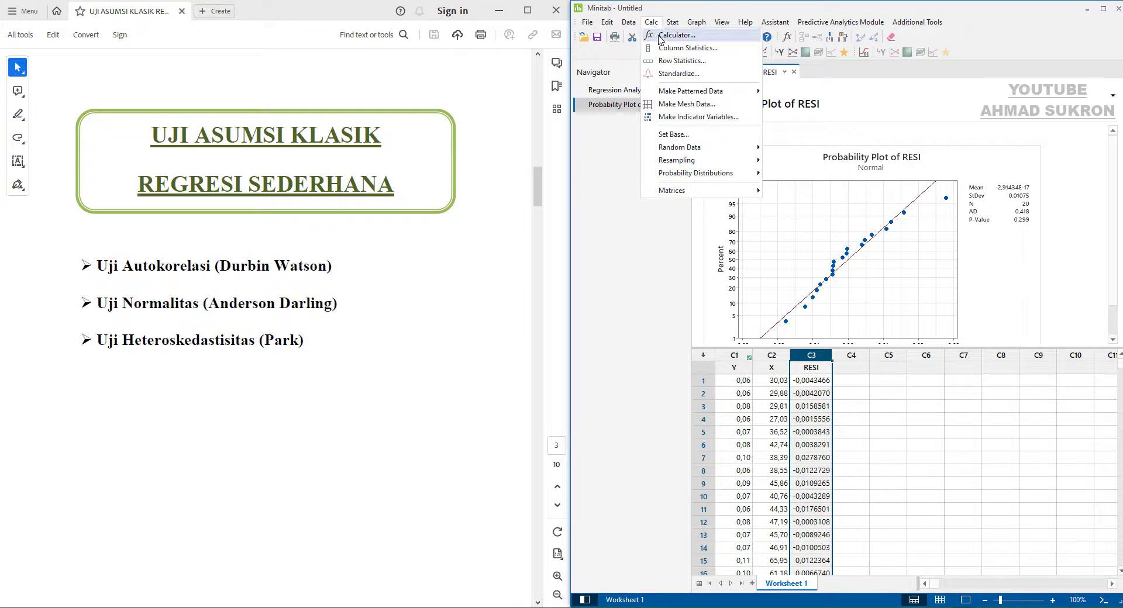
left_click(673, 36)
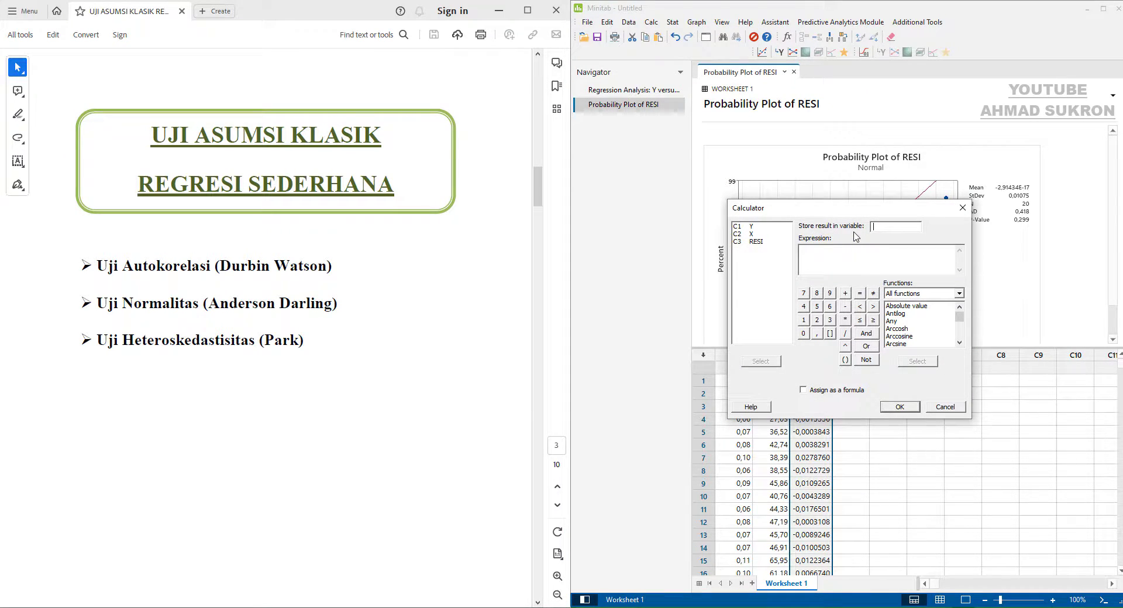
type("LN_RES")
left_click(916, 292)
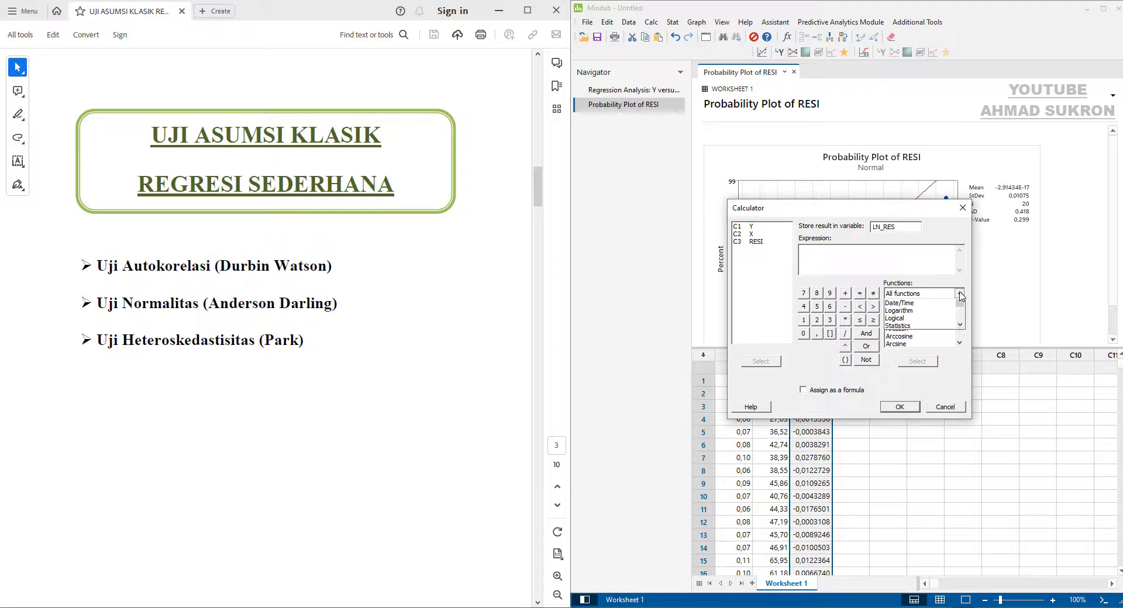
left_click(915, 334)
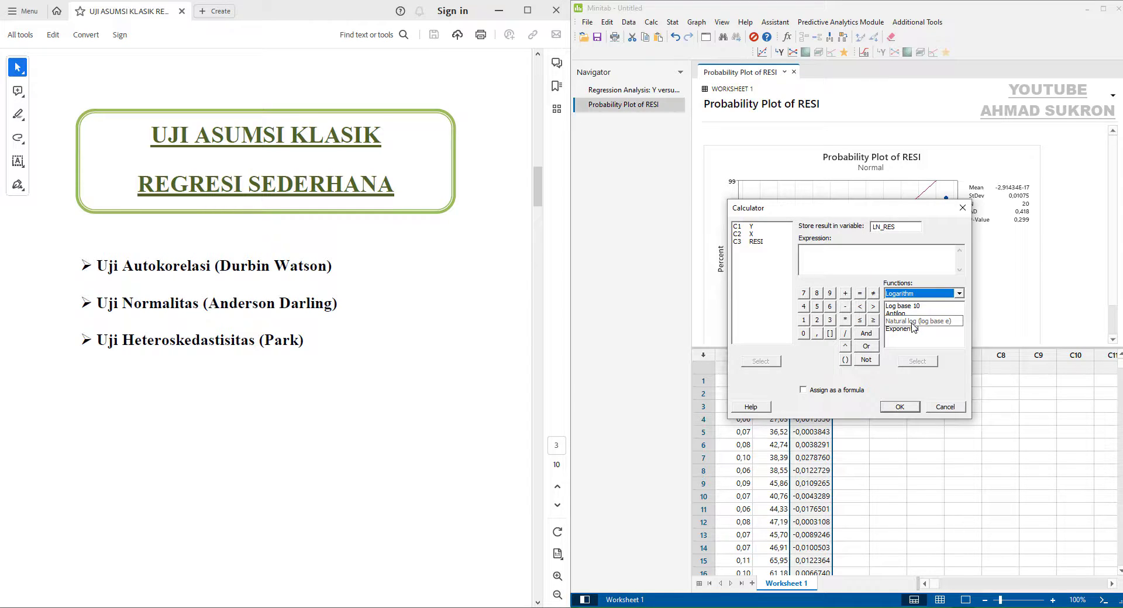
left_click(914, 322)
left_click(917, 360)
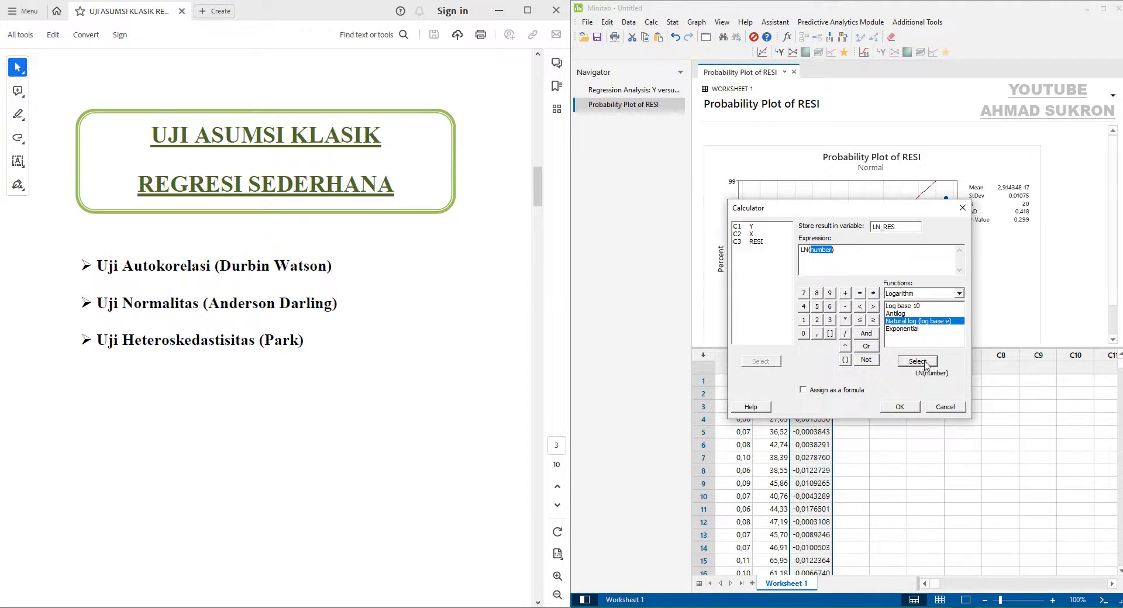
Complete the expression as LN('RESI' * 'RESI') and calculate the LN_RES column
left_click(754, 242)
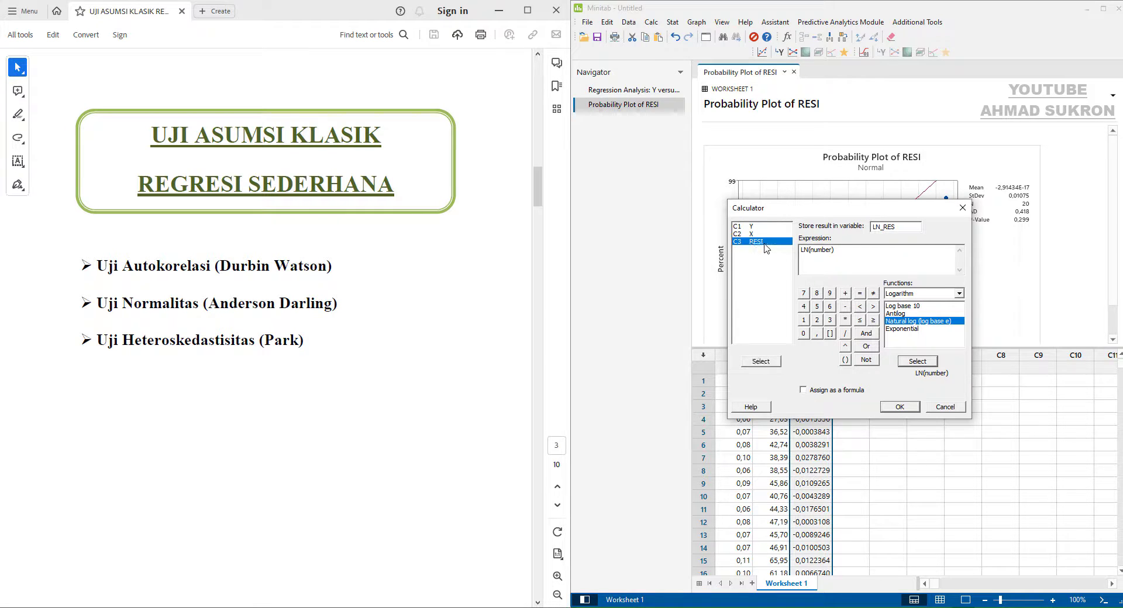
left_click(760, 362)
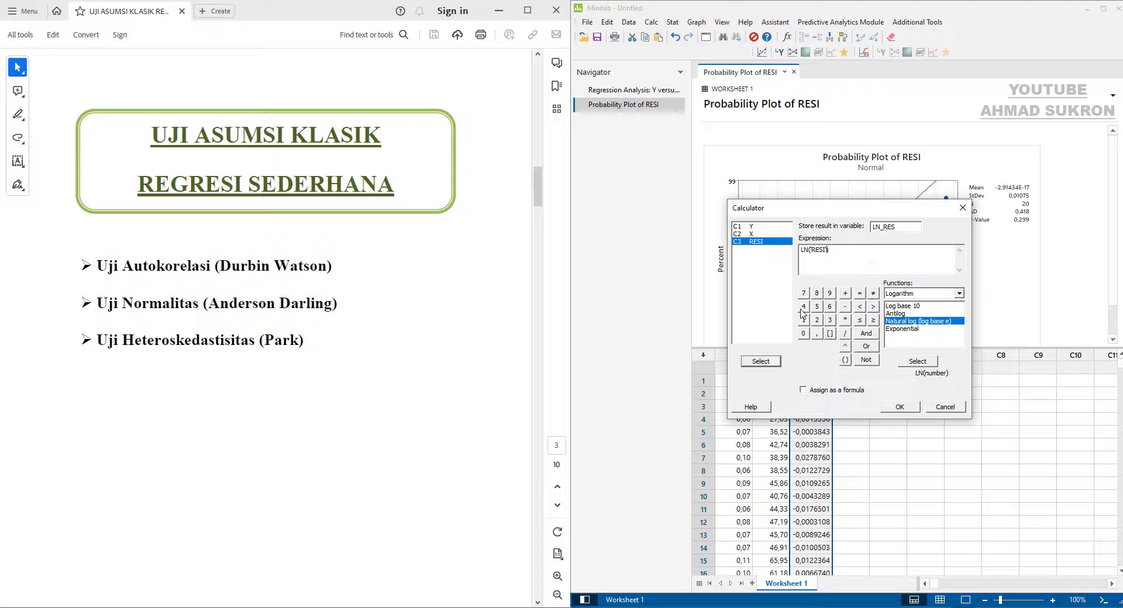
left_click(846, 321)
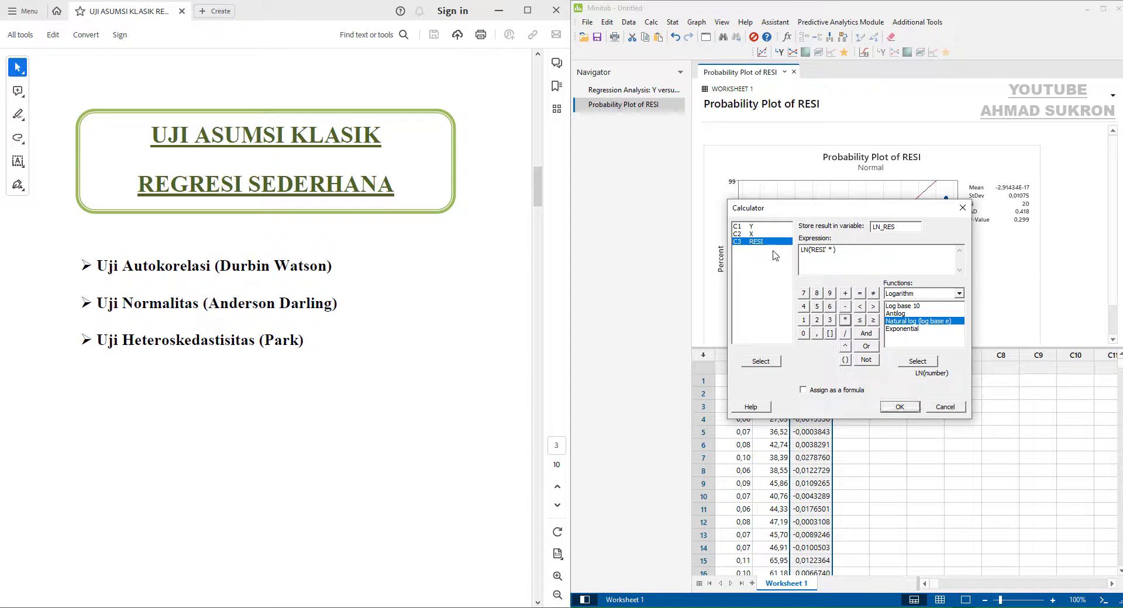
left_click(768, 363)
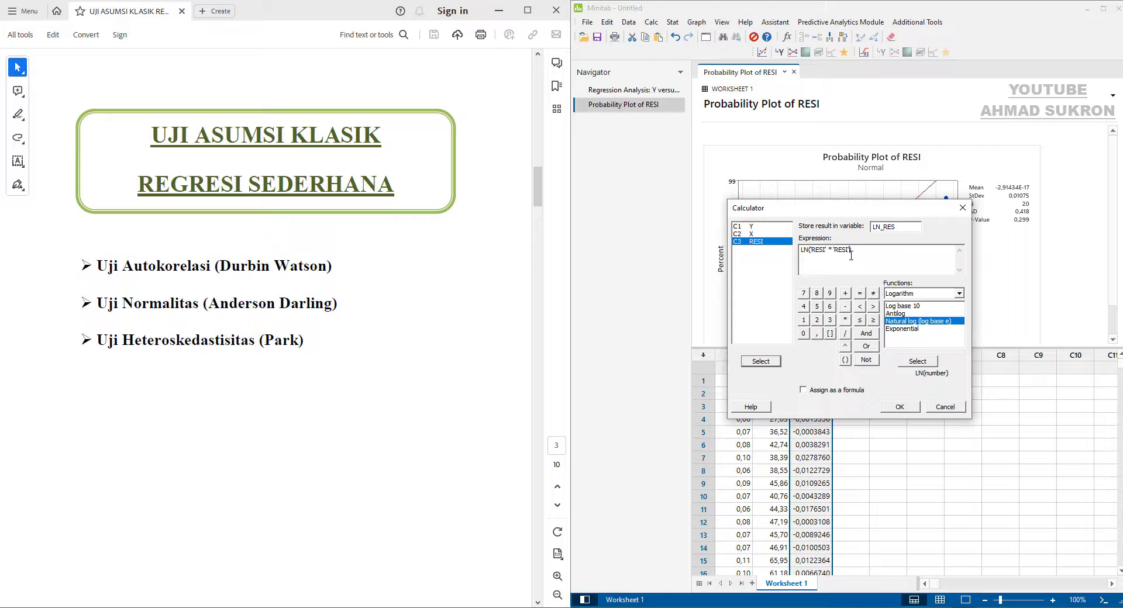
left_click(902, 407)
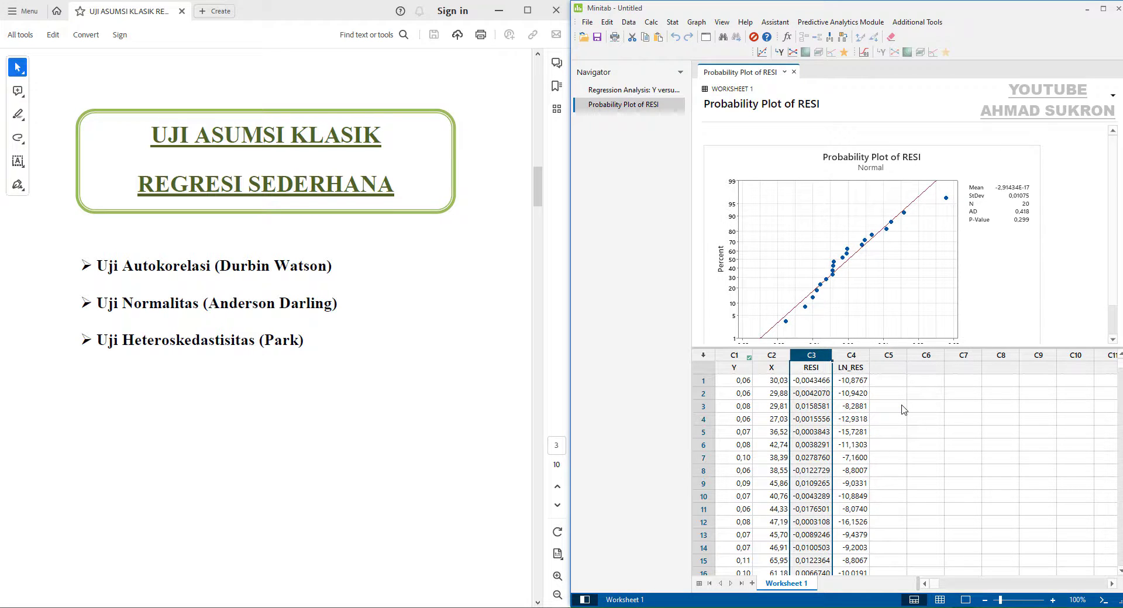
Set up a regression model fit with LN_RES replacing Y as the response and X kept as the continuous predictor
left_click(853, 357)
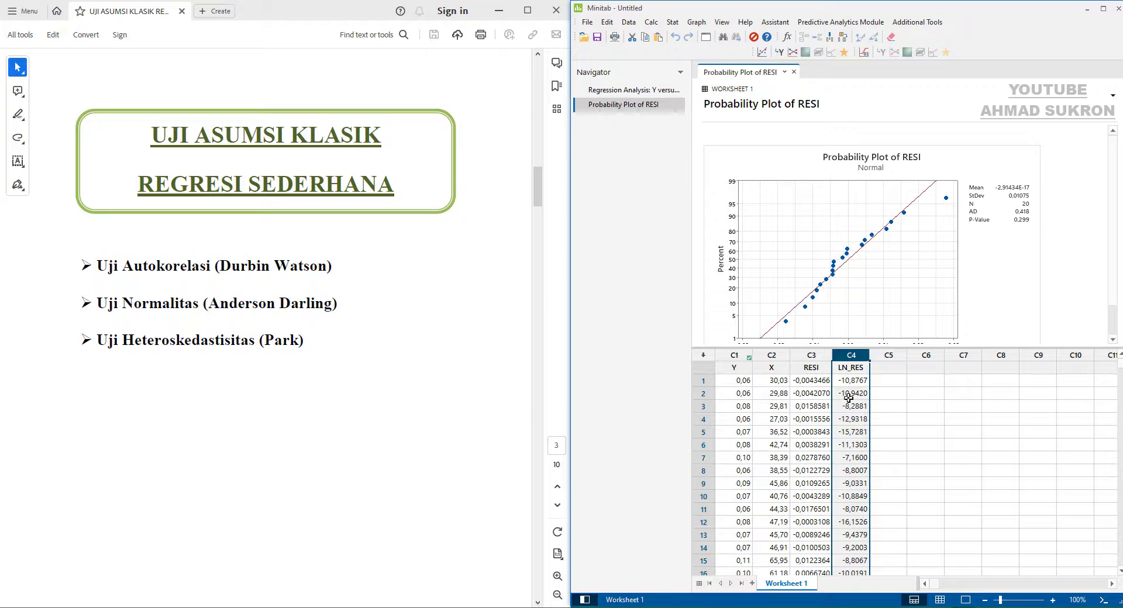
left_click(671, 21)
mouse_move(686, 53)
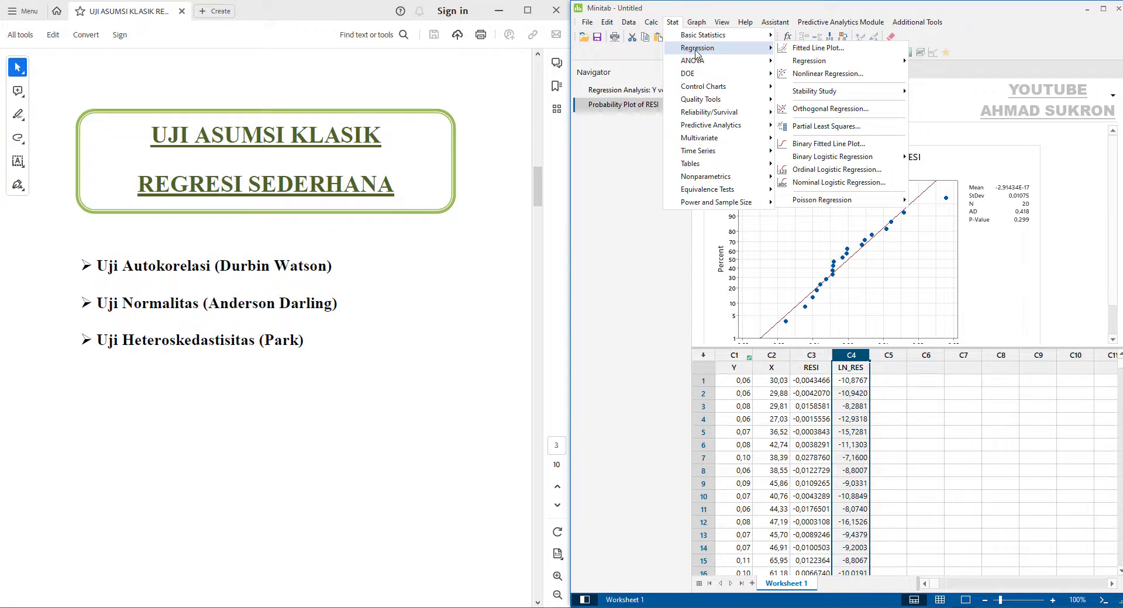
mouse_move(803, 64)
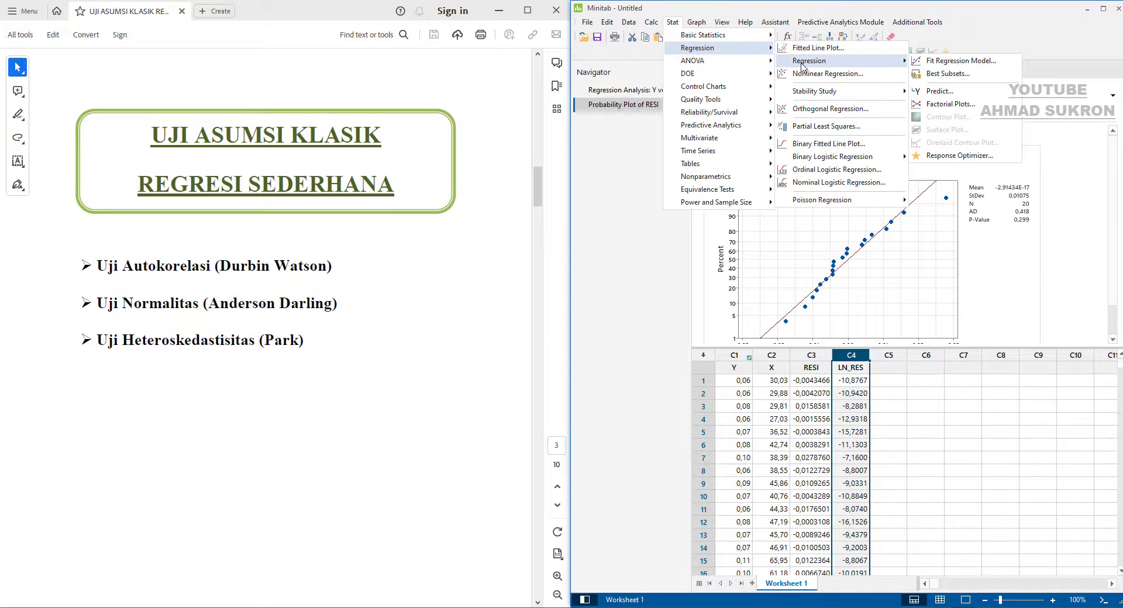
left_click(932, 67)
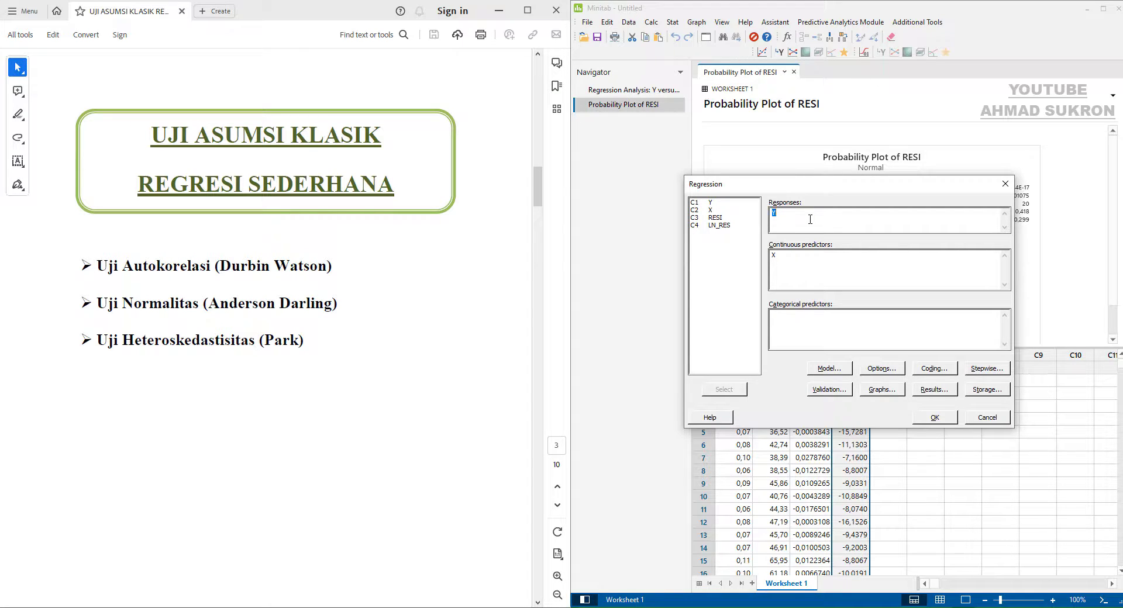
key("Delete")
left_click(716, 227)
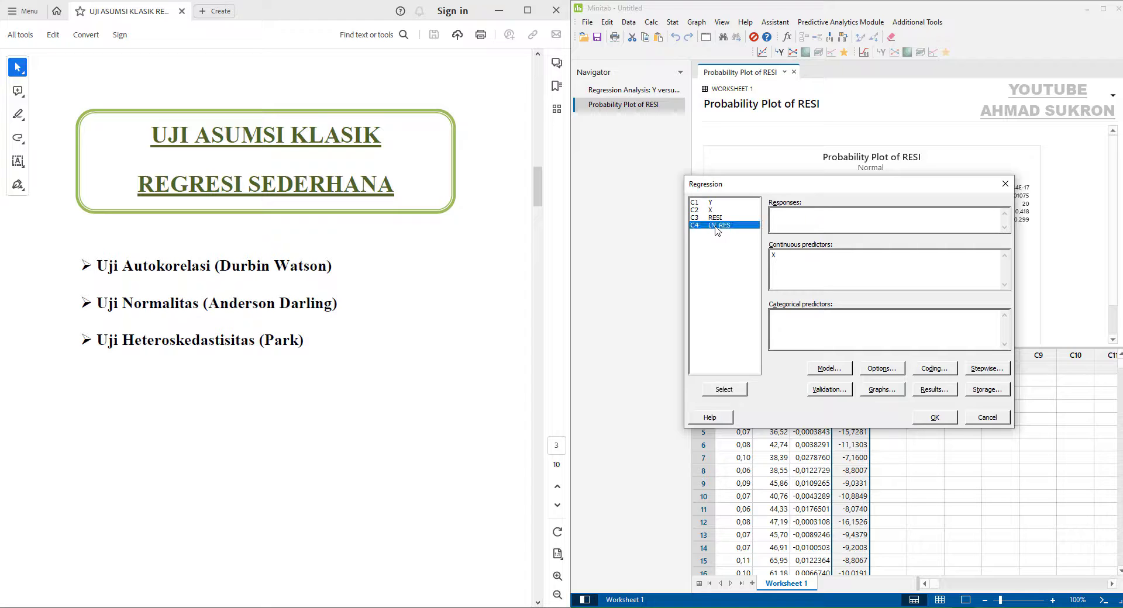
left_click(728, 392)
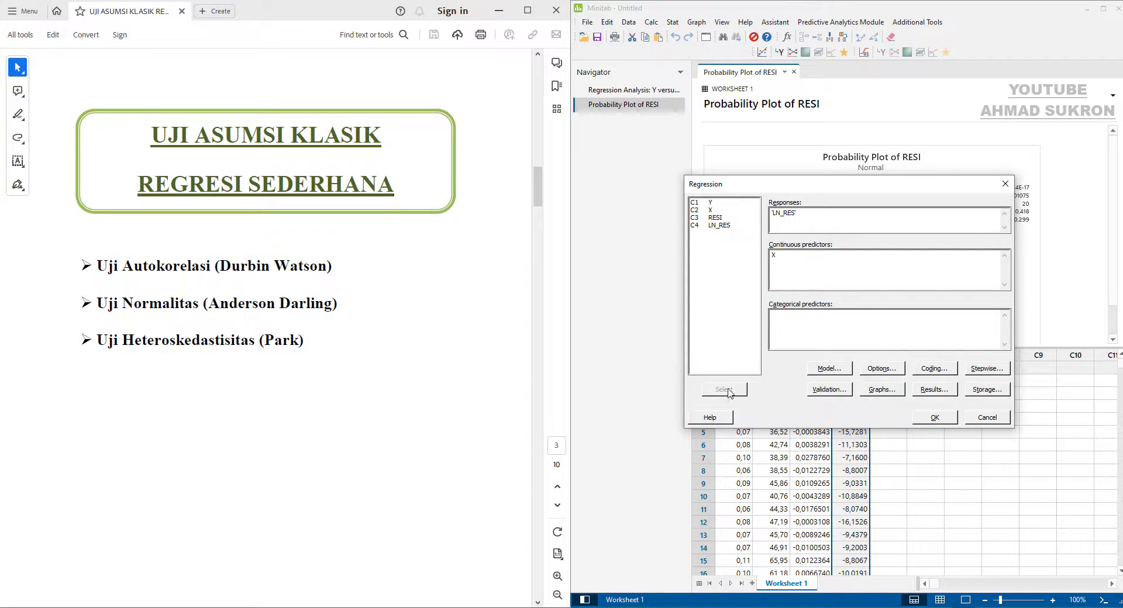
Exclude the Durbin-Watson statistic from the results and residuals from storage, and run the LN_RES versus X regression
left_click(939, 394)
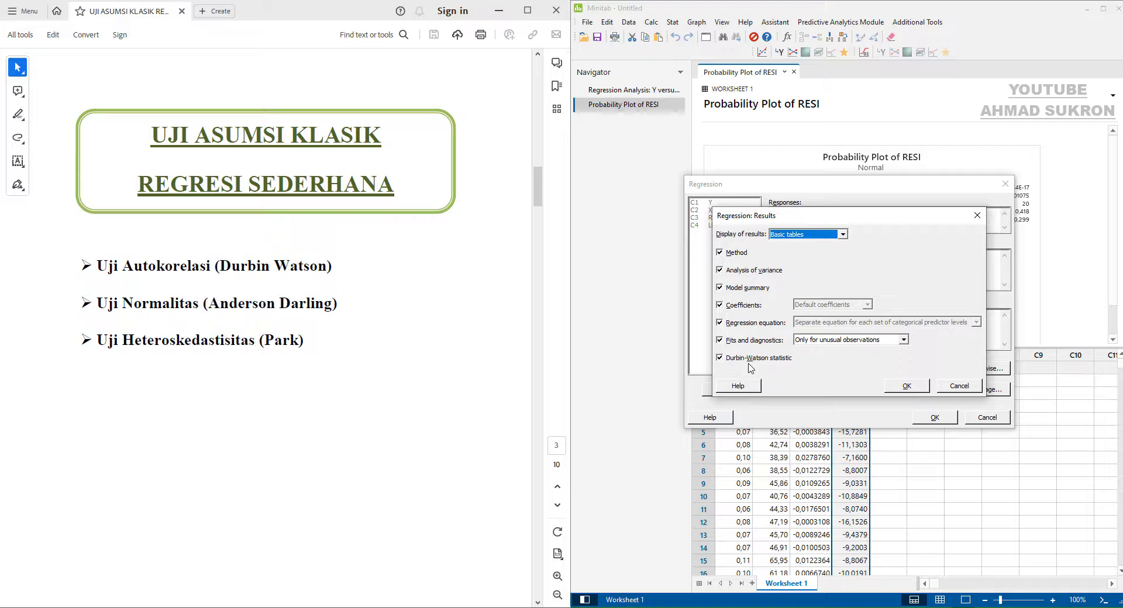
left_click(728, 361)
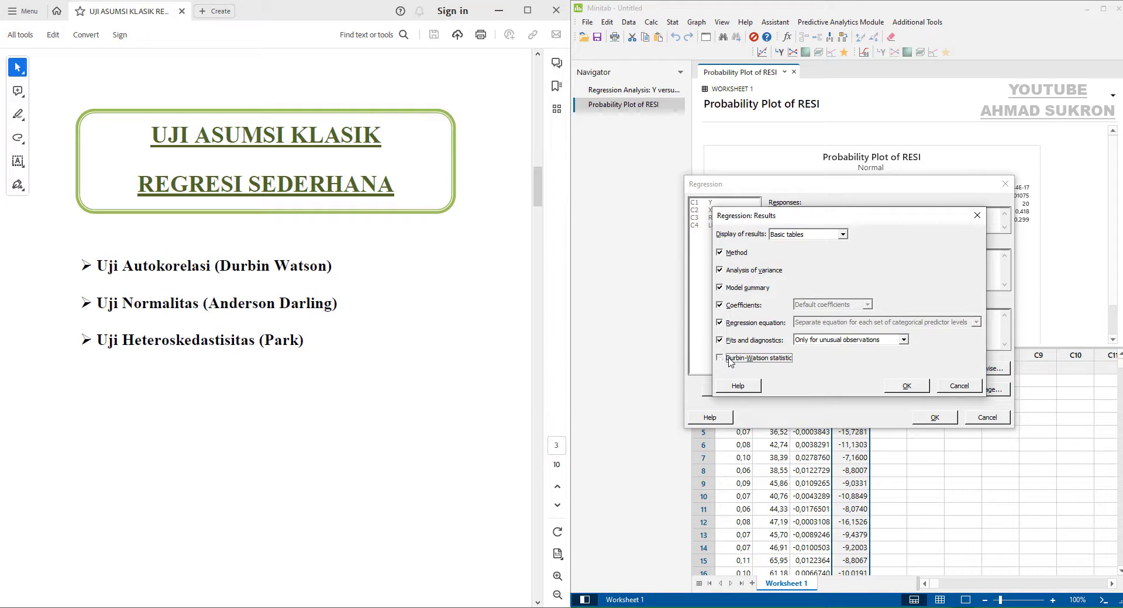
left_click(909, 388)
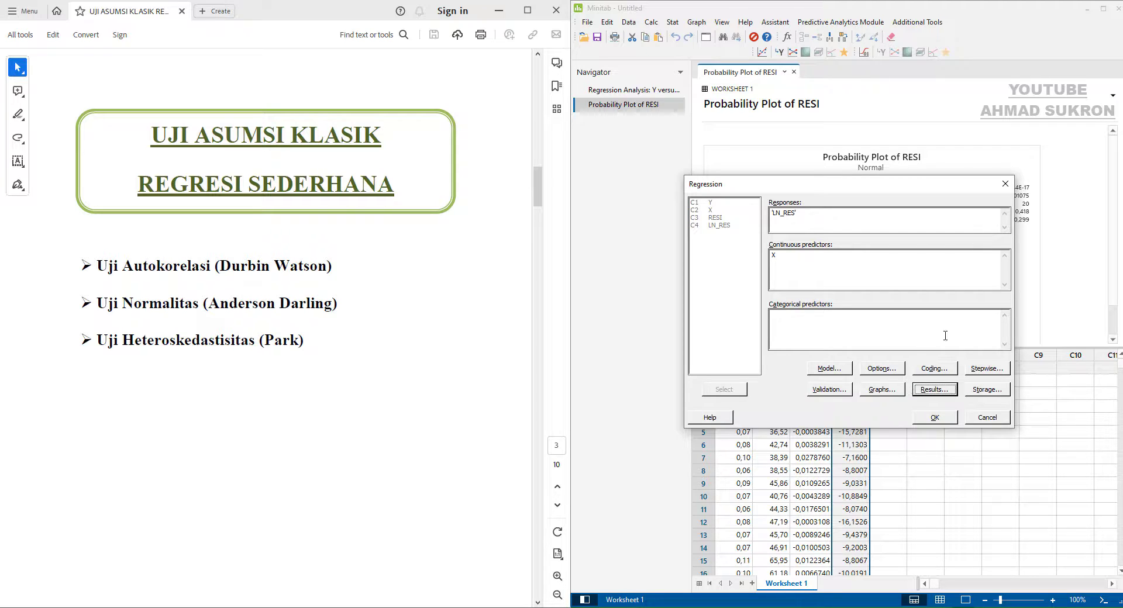
left_click(986, 391)
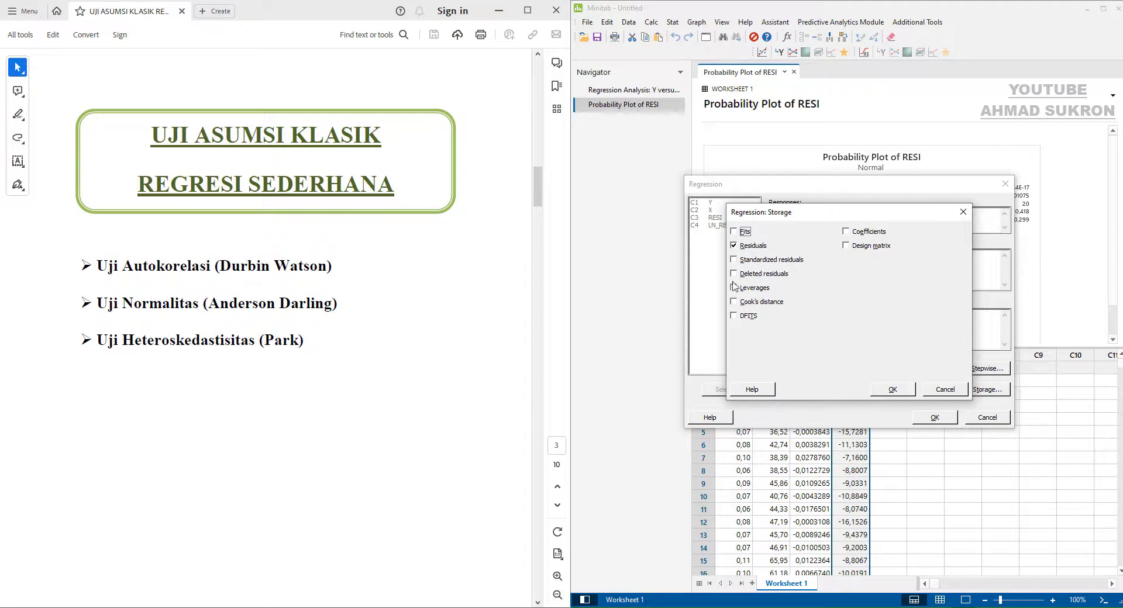
left_click(754, 246)
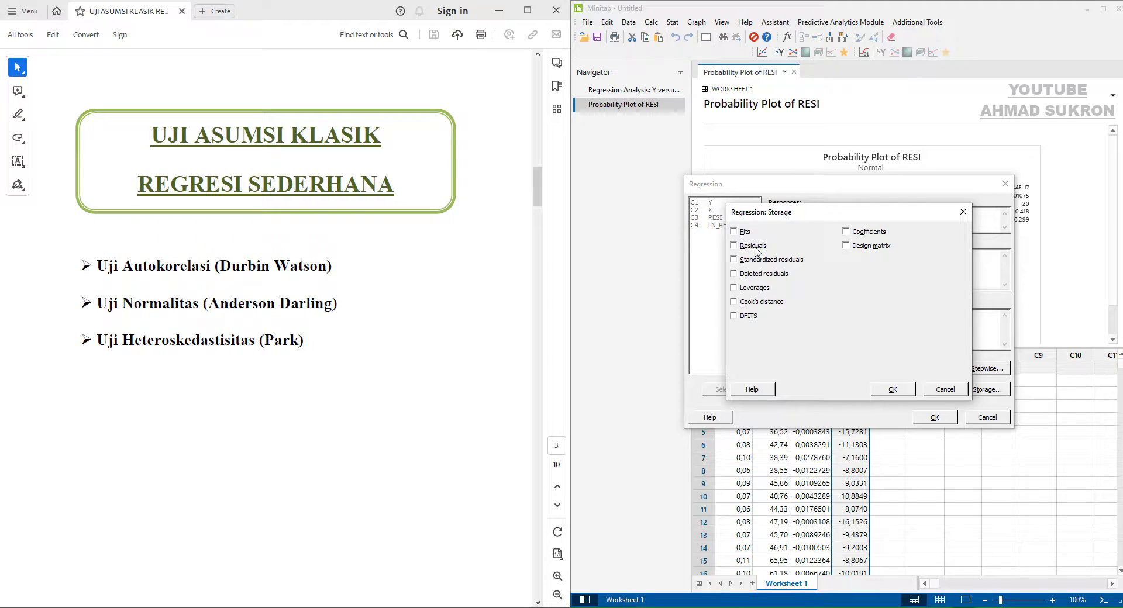
left_click(889, 391)
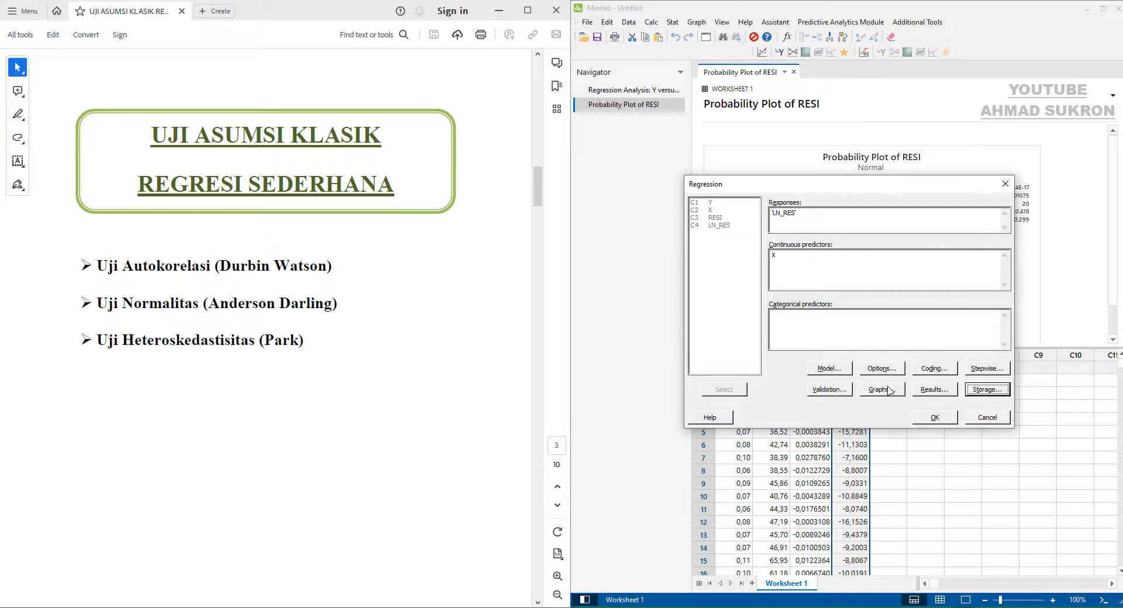
left_click(938, 420)
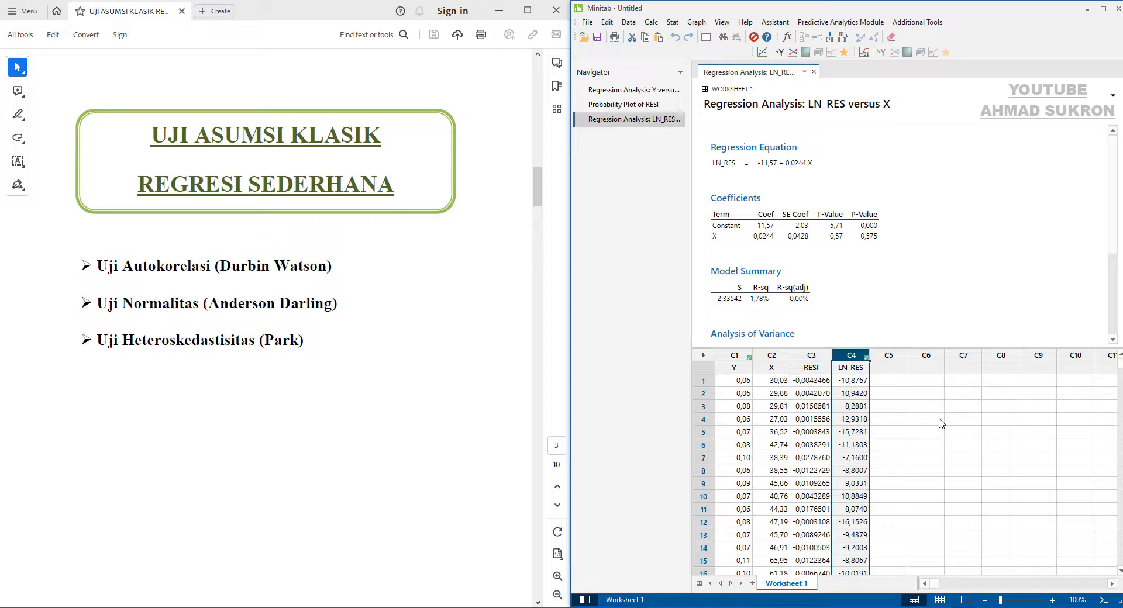
Compare the Coefficients table of LN_RES versus X with the guide's Park heteroscedasticity output and analysis
left_click(837, 196)
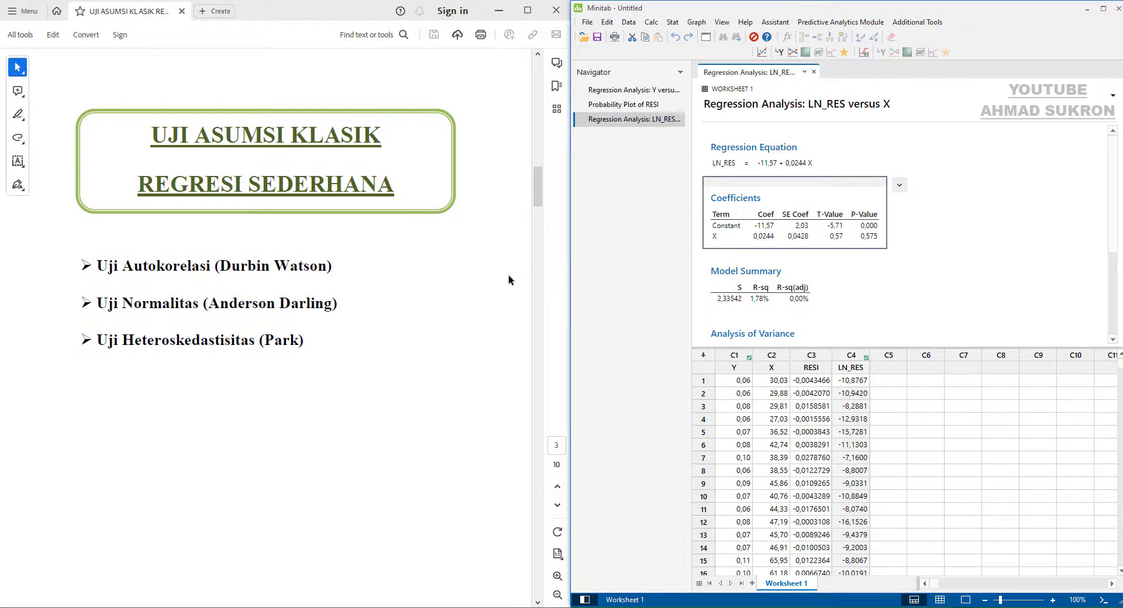
left_click_drag(538, 199, 540, 420)
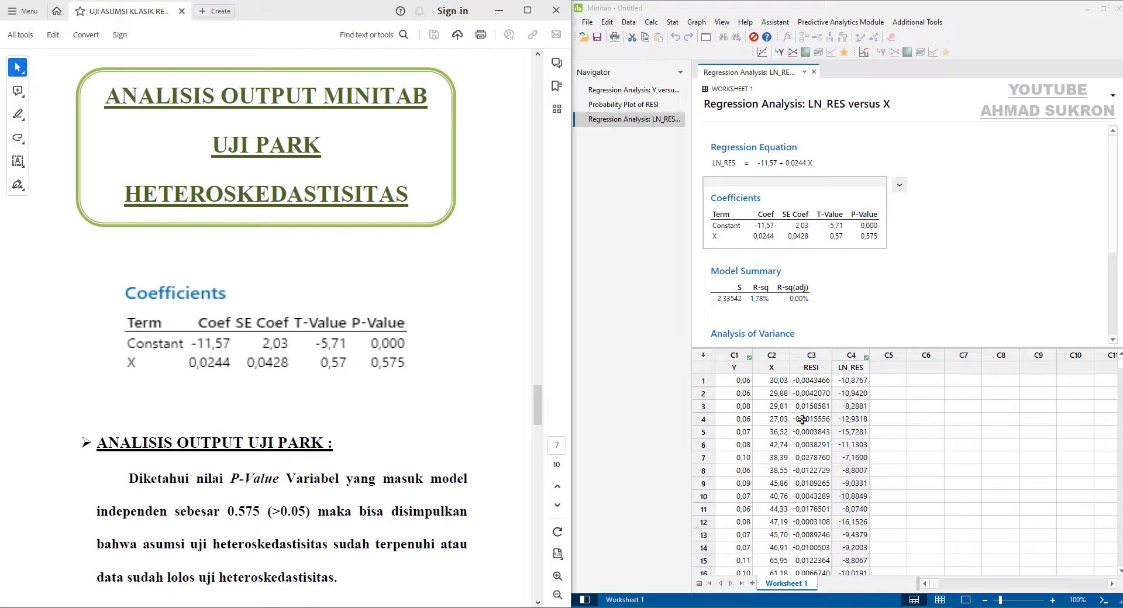
Compare the Coefficients table of the Y versus X regression with the guide's t-test hypothesis analysis
left_click_drag(538, 422, 539, 474)
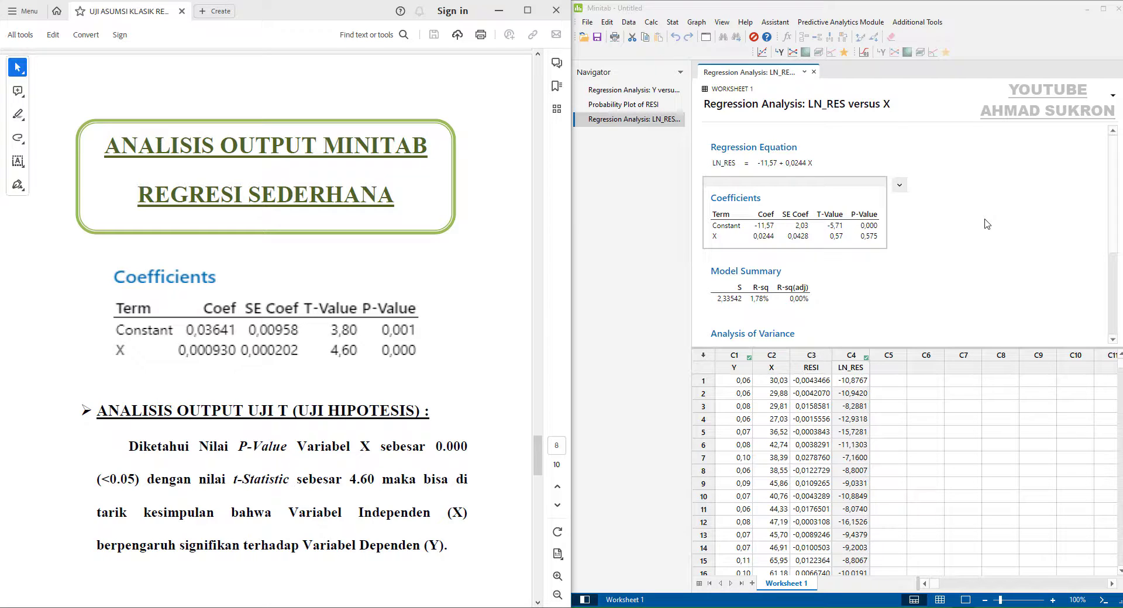
left_click(618, 93)
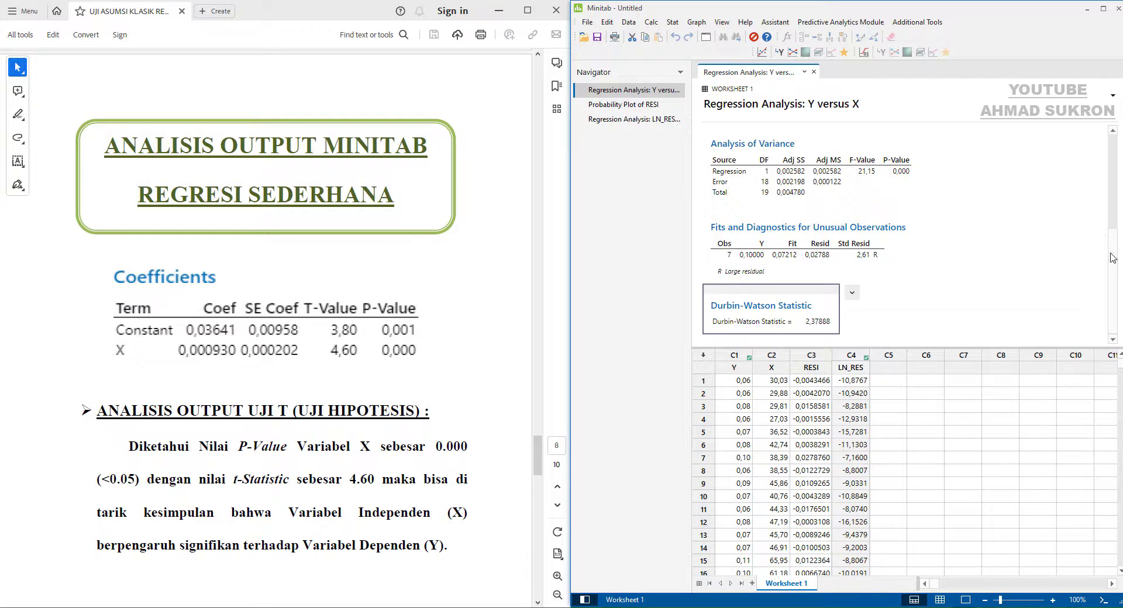
left_click_drag(1113, 257, 1114, 184)
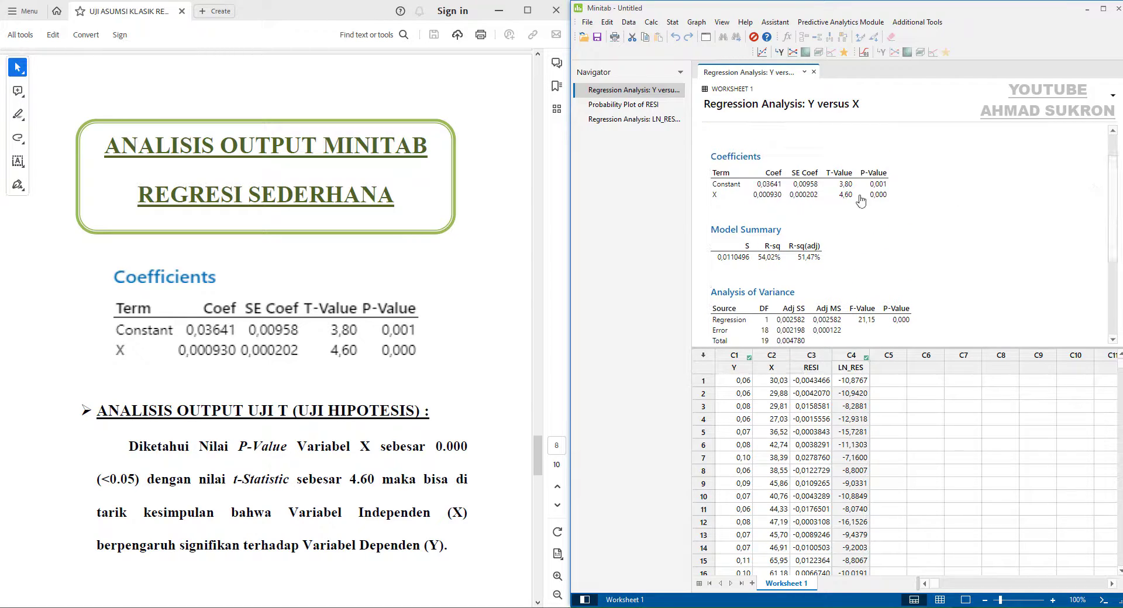
left_click(802, 155)
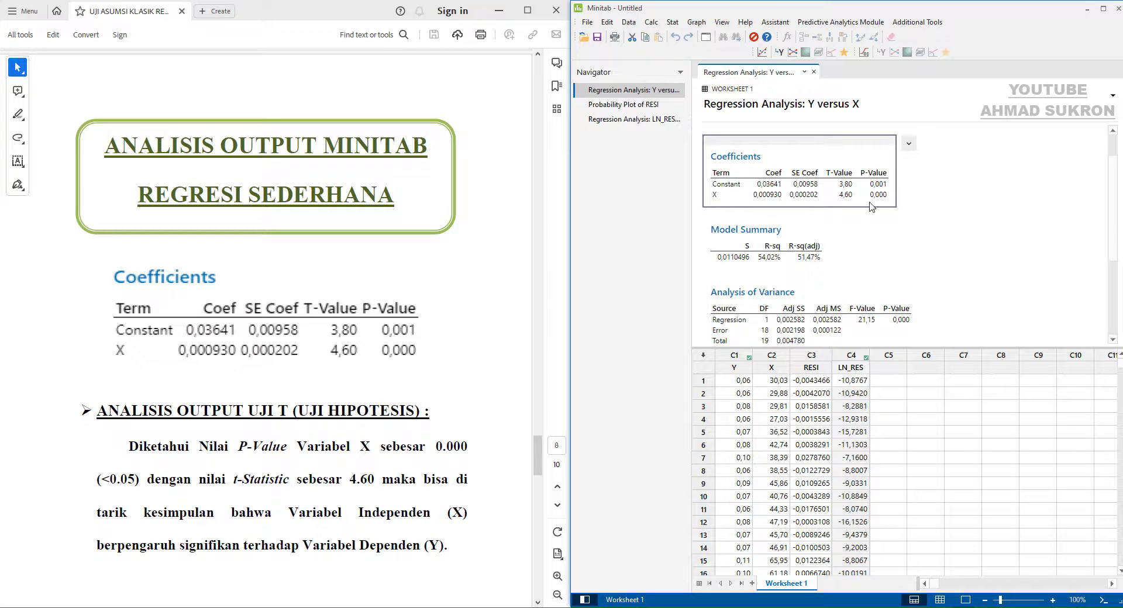
Compare the Y versus X Regression Equation and Model Summary with the guide's regression equation and coefficient of determination analyses
left_click_drag(541, 465, 540, 523)
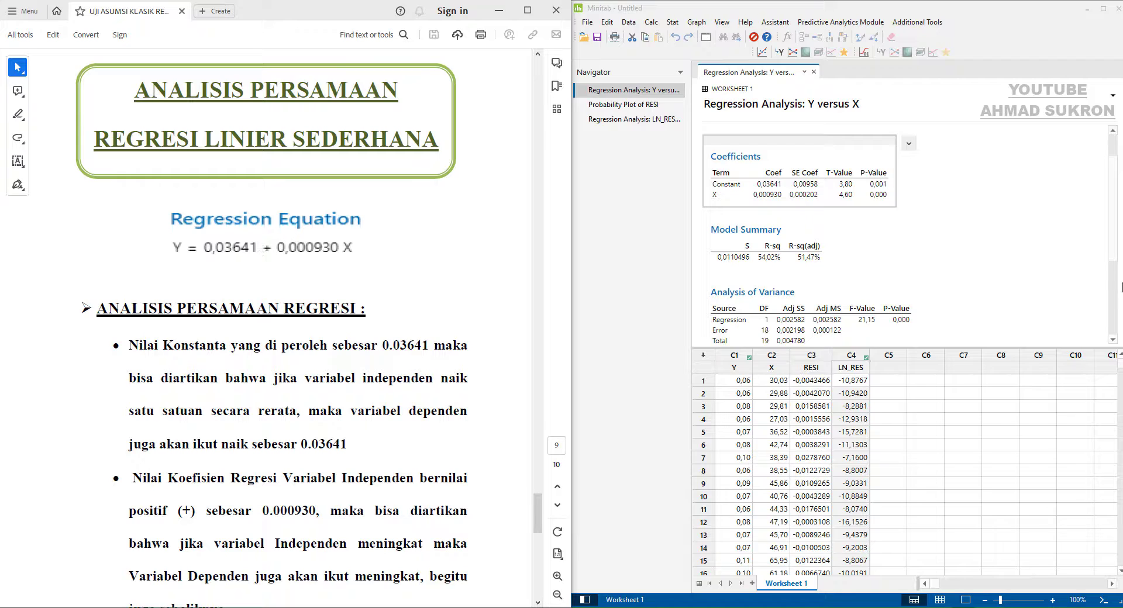
left_click_drag(1115, 249, 1116, 223)
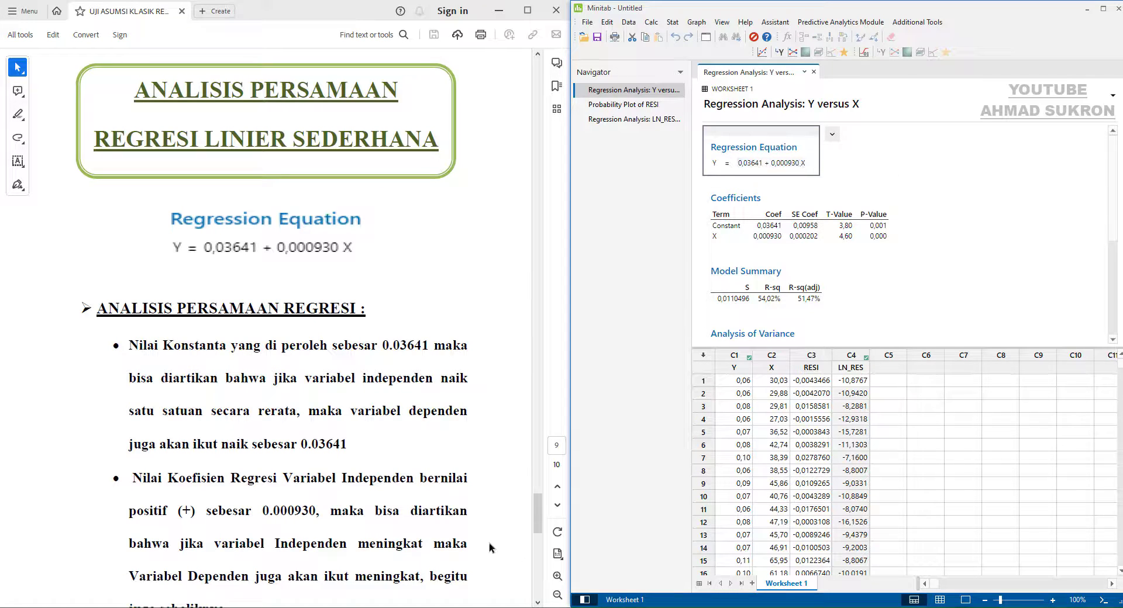
left_click_drag(537, 526, 537, 530)
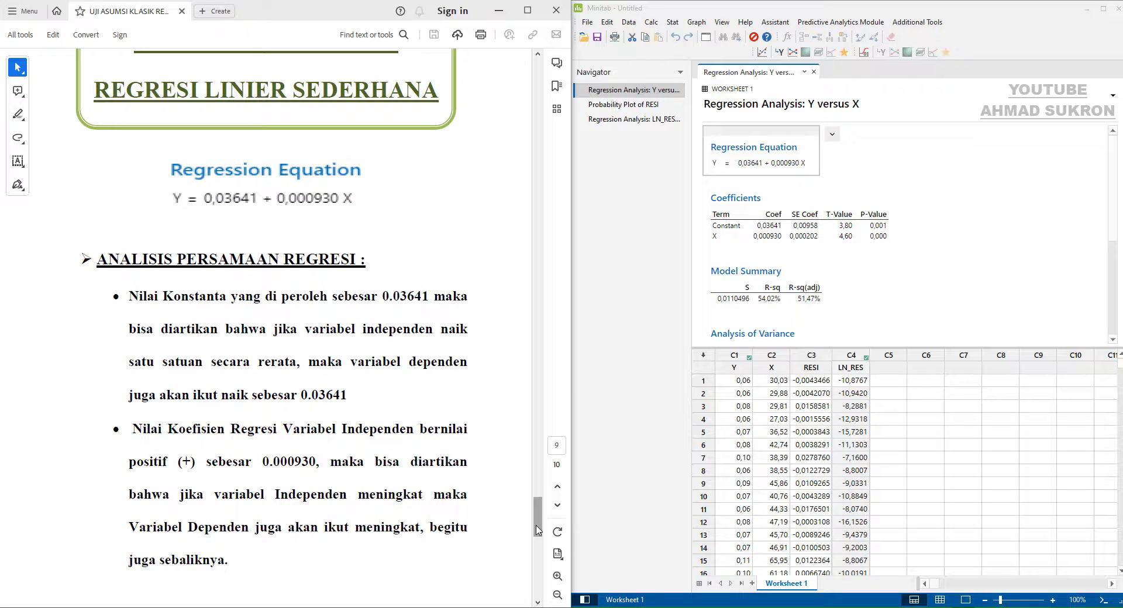
left_click_drag(537, 530, 529, 577)
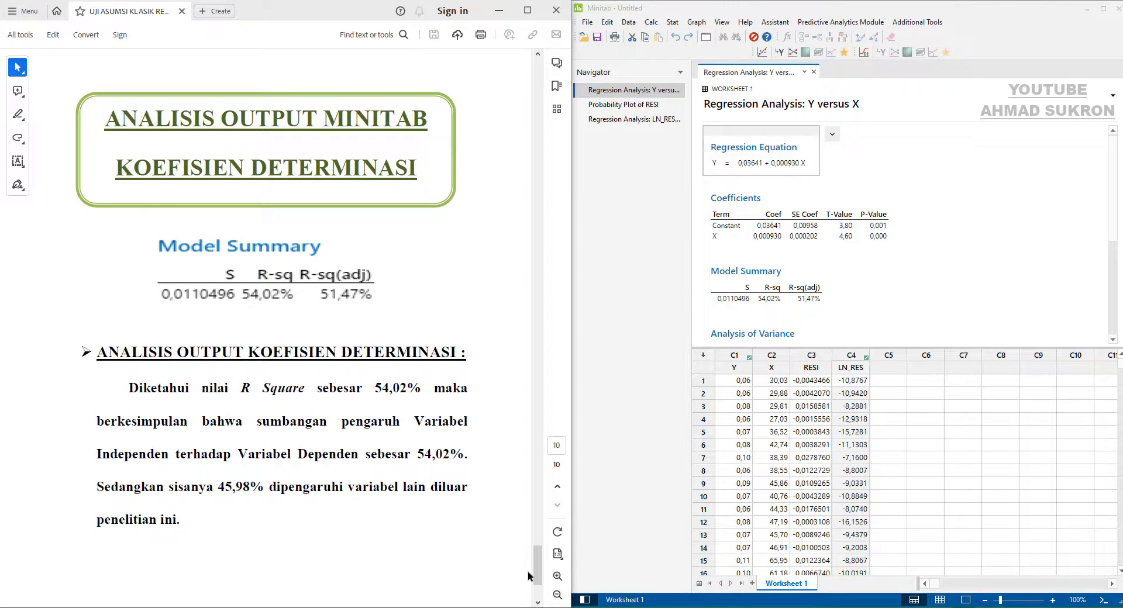
left_click(812, 271)
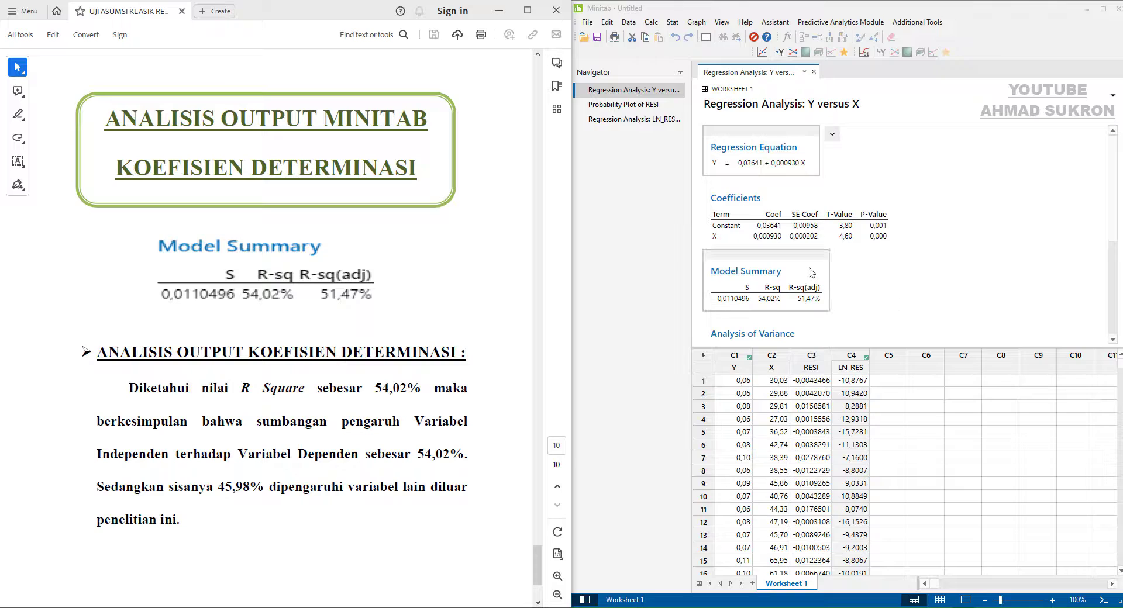